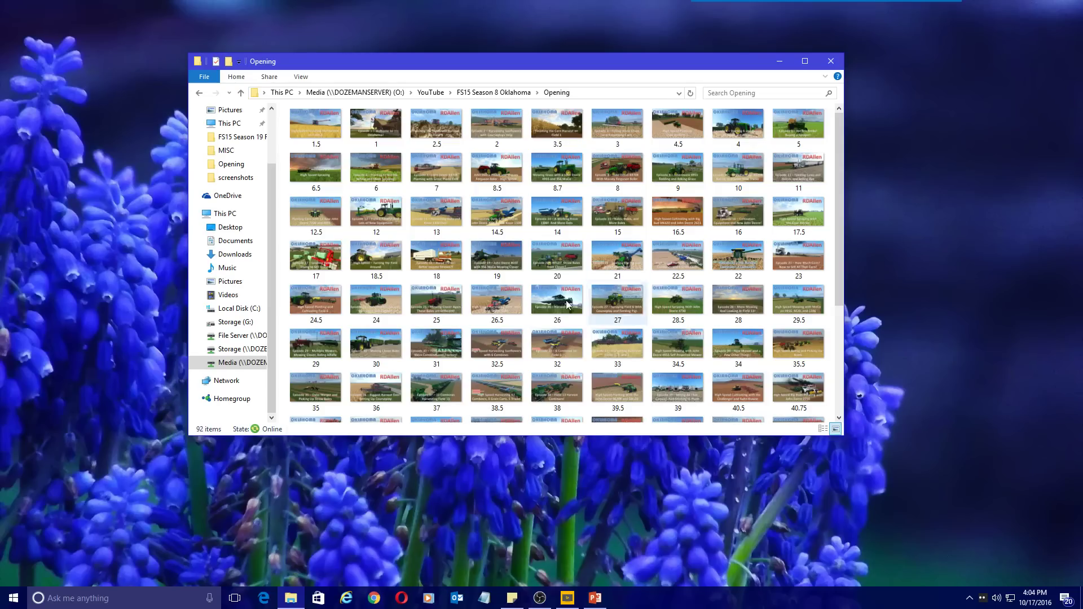
Step: Scroll to the end of the Opening folder and select the FS15 Season 8 Oklahoma presentation
{"action": "scroll", "coordinate": [388, 331], "scroll_direction": "down", "scroll_amount": 4}
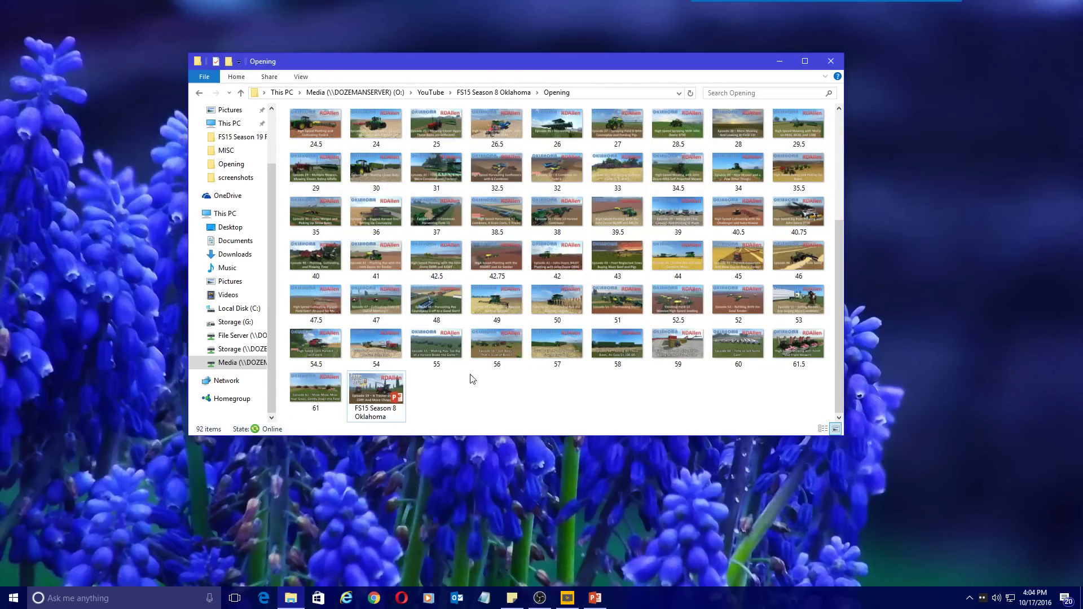
{"action": "scroll", "coordinate": [472, 379], "scroll_direction": "up", "scroll_amount": 4}
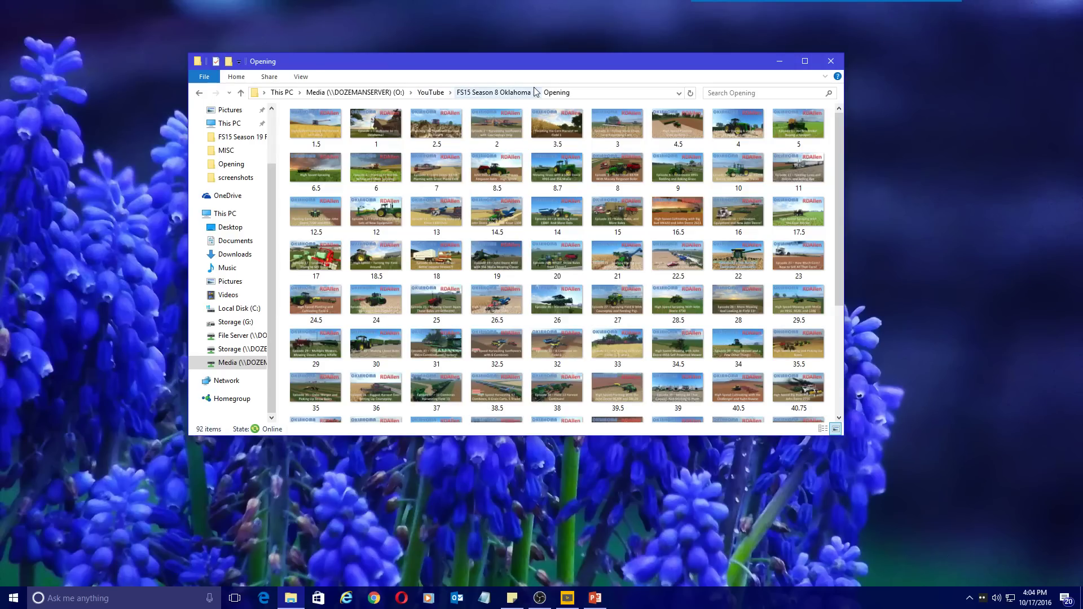
{"action": "scroll", "coordinate": [561, 120], "scroll_direction": "down", "scroll_amount": 3}
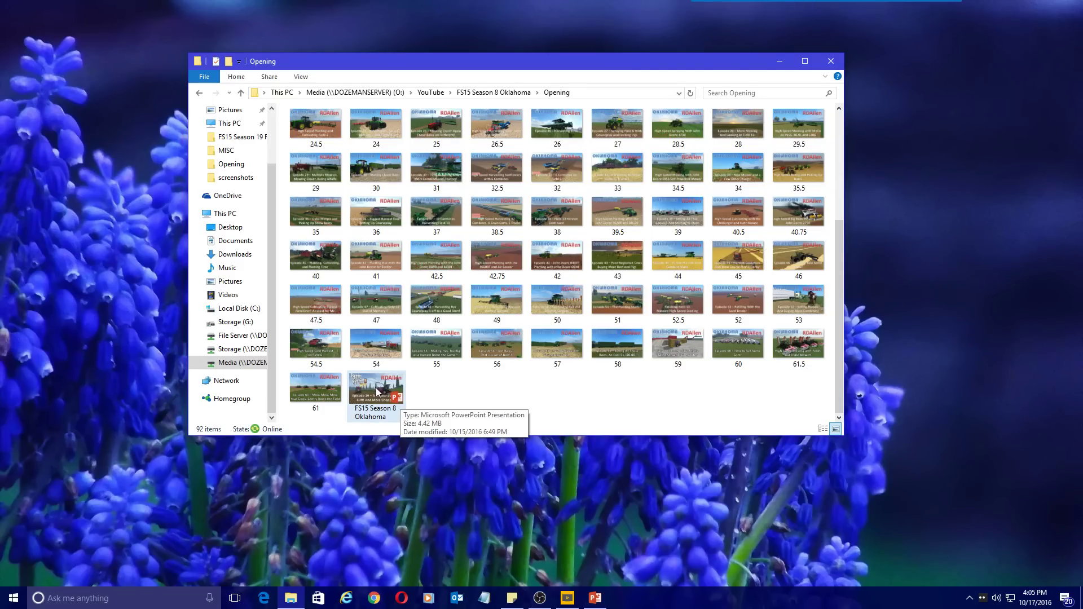
{"action": "left_click", "coordinate": [377, 394]}
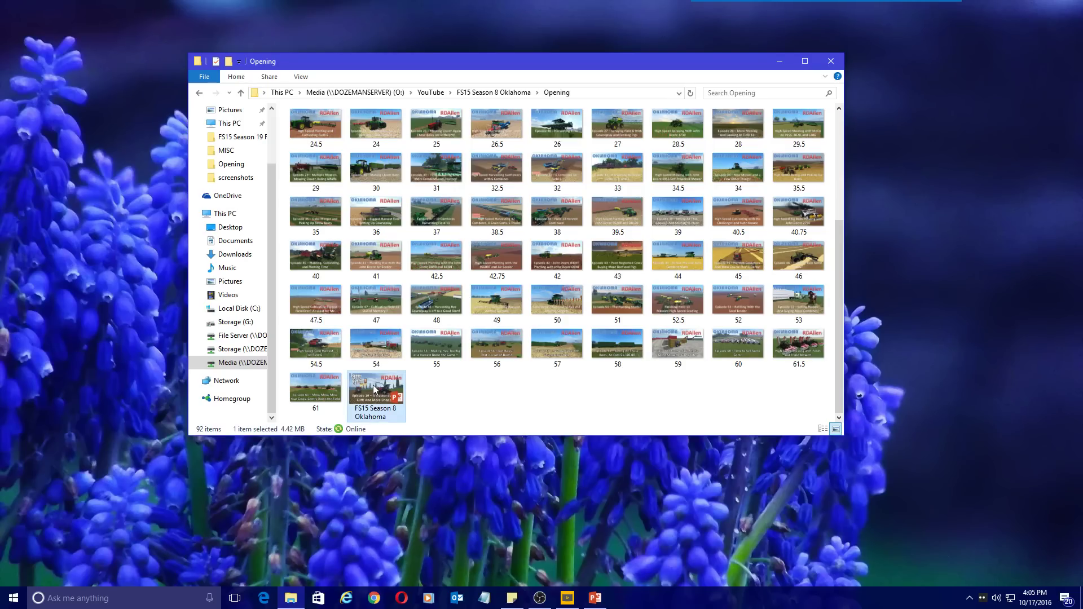
Step: Open FS15 Season 8 Oklahoma in PowerPoint and select the Episode 61 thumbnail slide
{"action": "double_click", "coordinate": [369, 393]}
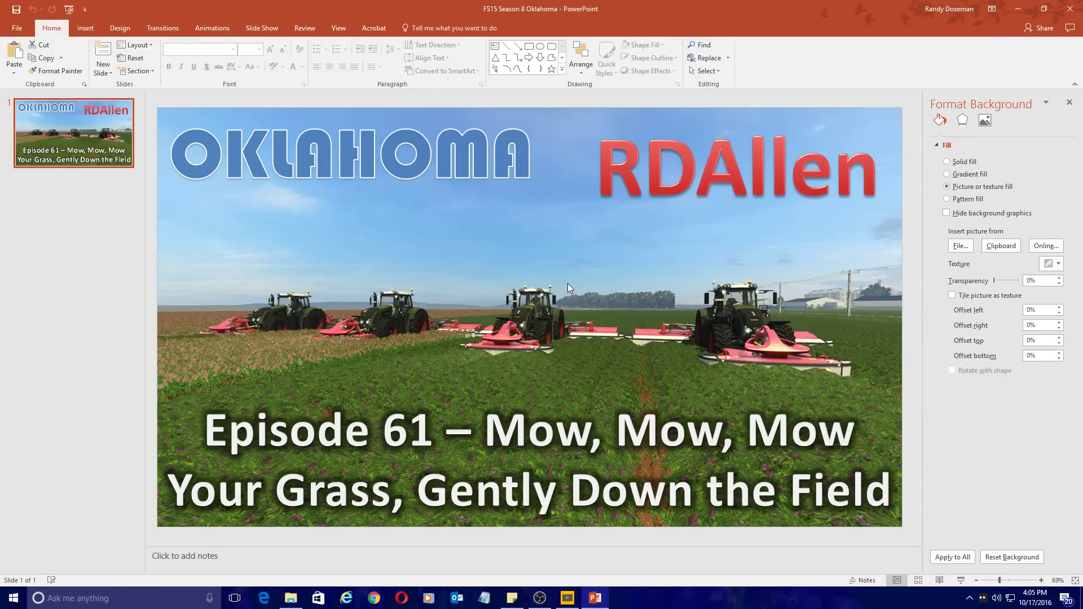
{"action": "left_click", "coordinate": [434, 250]}
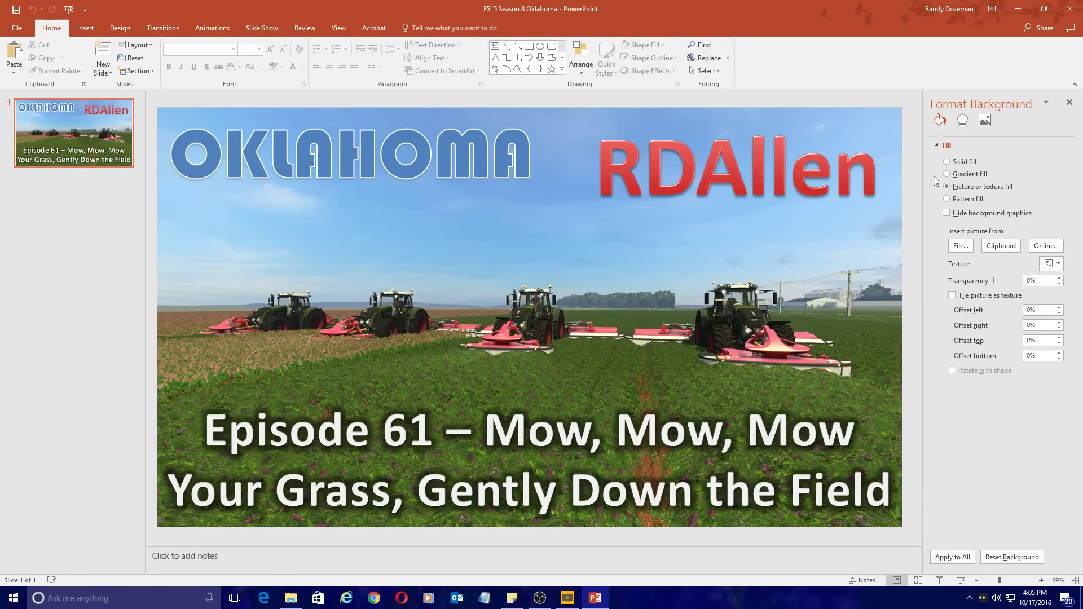
{"action": "left_click", "coordinate": [120, 28]}
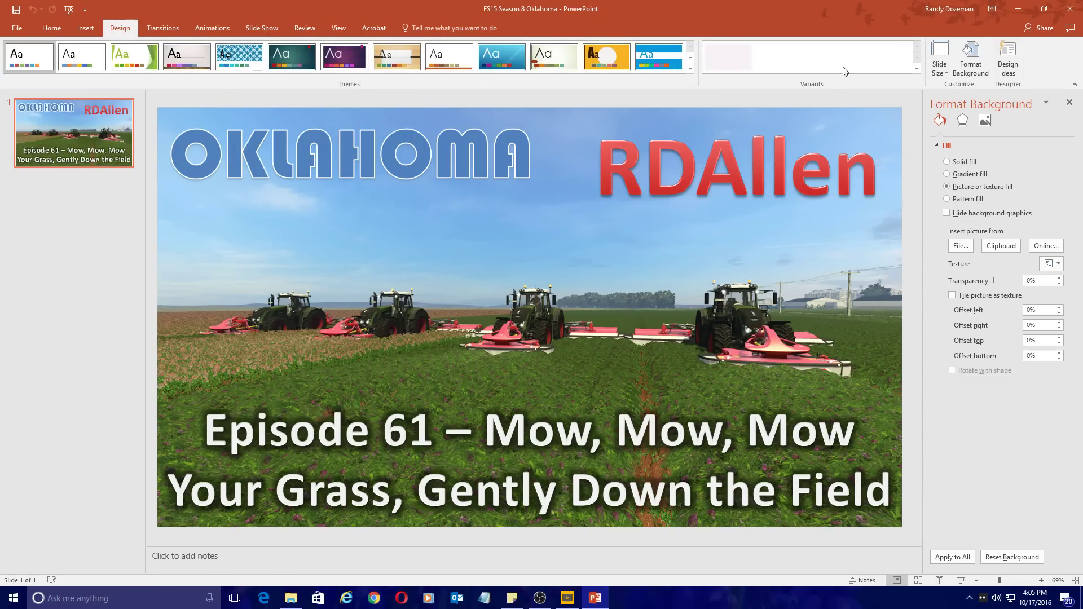
{"action": "left_click", "coordinate": [939, 67]}
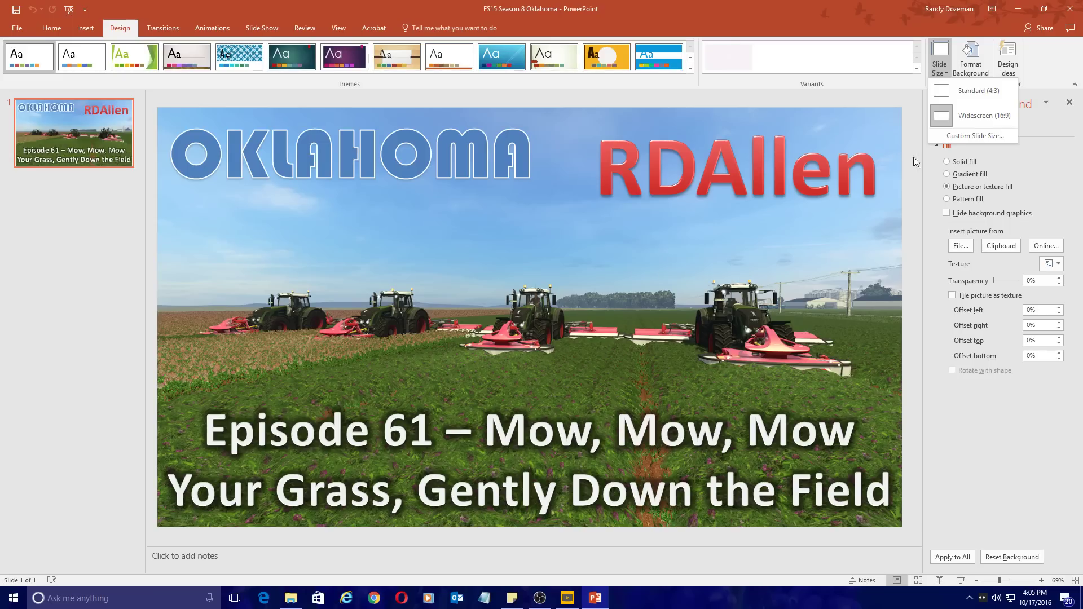
{"action": "left_click", "coordinate": [962, 136]}
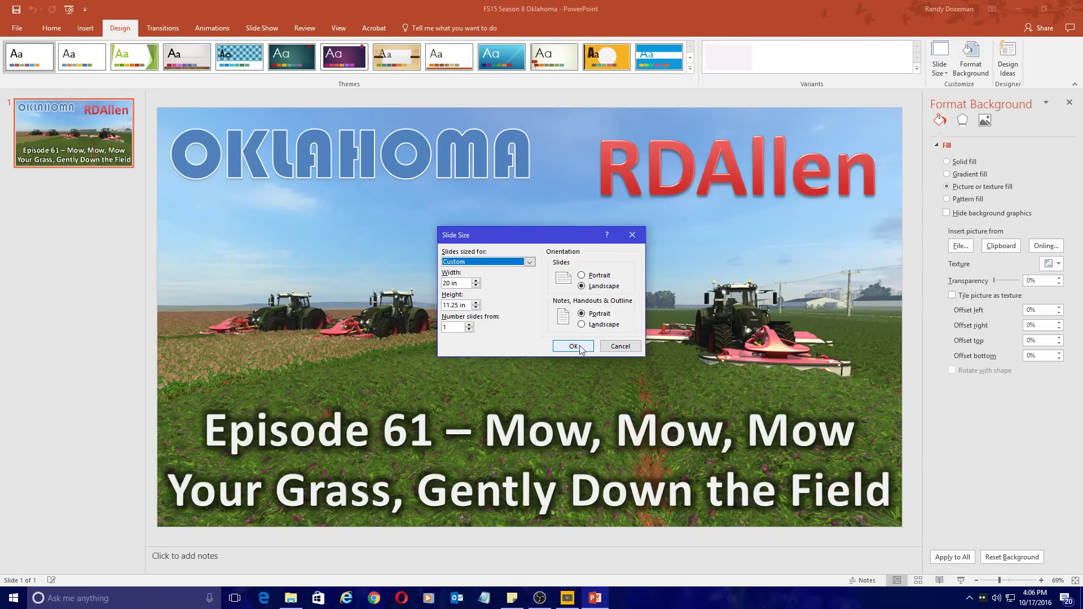
{"action": "left_click", "coordinate": [620, 348]}
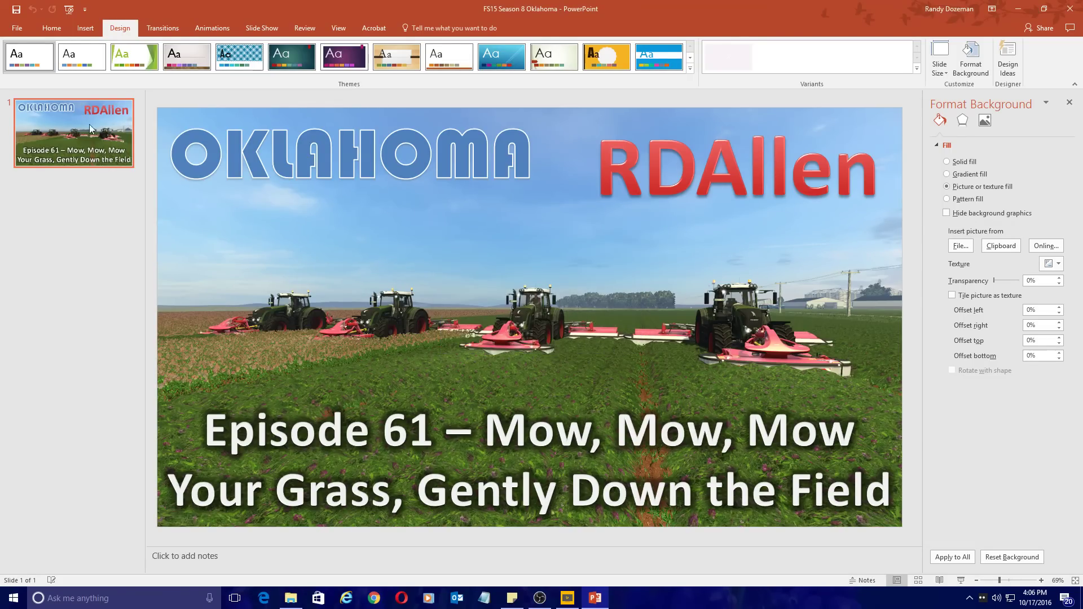
{"action": "left_click", "coordinate": [51, 28]}
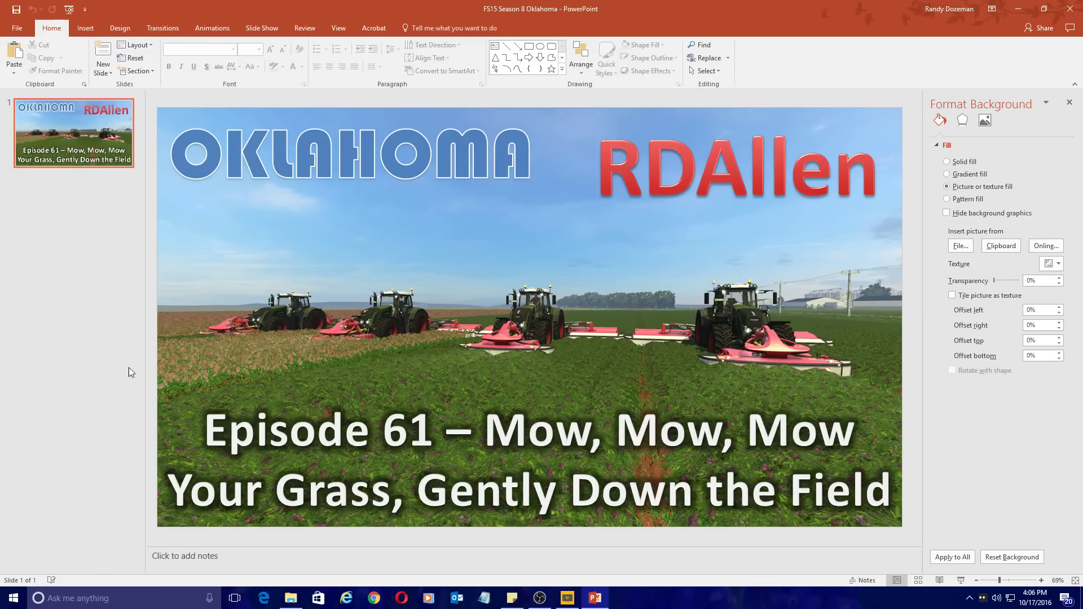
{"action": "left_click", "coordinate": [425, 440]}
{"action": "scroll", "coordinate": [326, 169], "scroll_direction": "up", "scroll_amount": 1}
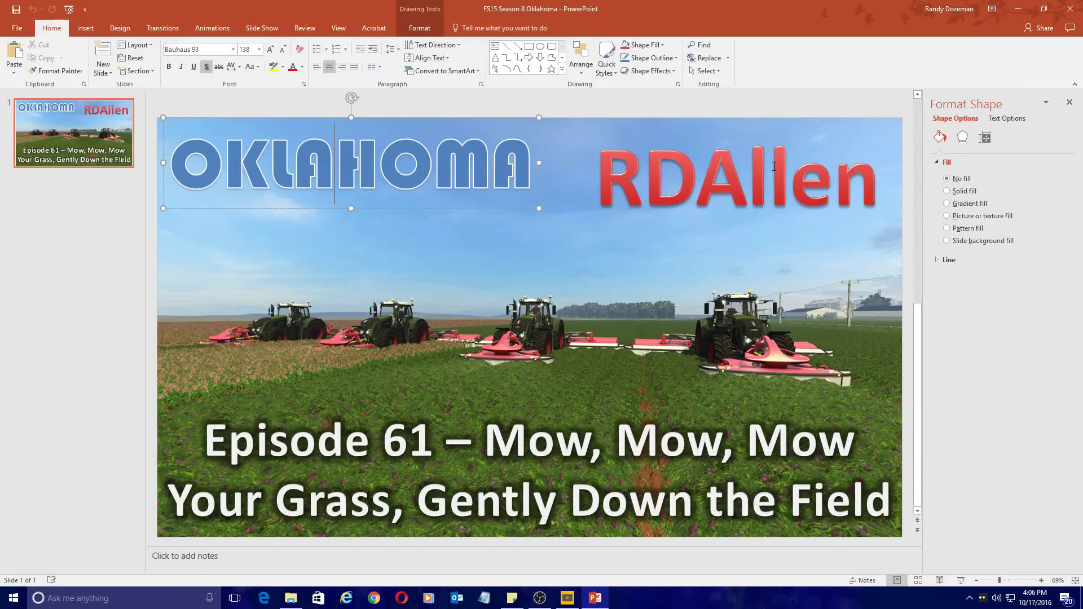
{"action": "left_click", "coordinate": [748, 169]}
{"action": "left_click", "coordinate": [453, 490]}
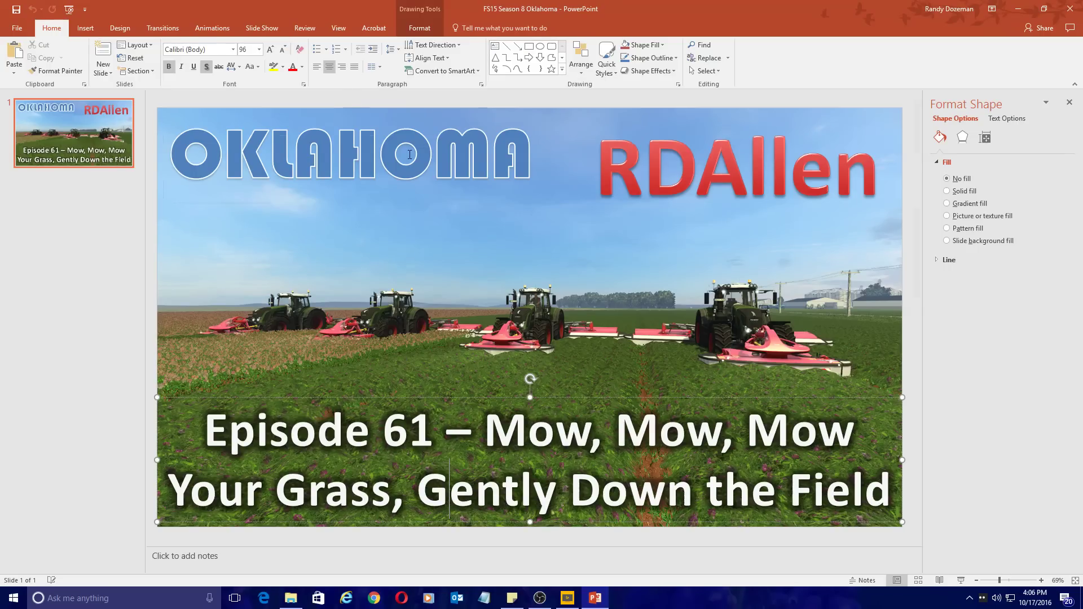
{"action": "left_click", "coordinate": [409, 154]}
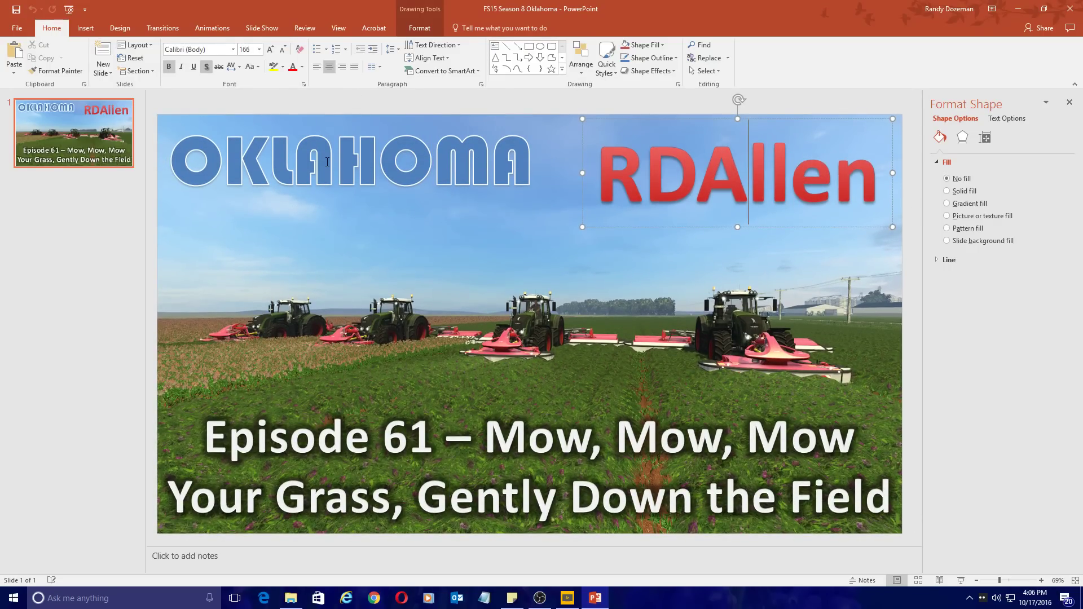
{"action": "left_click", "coordinate": [327, 162]}
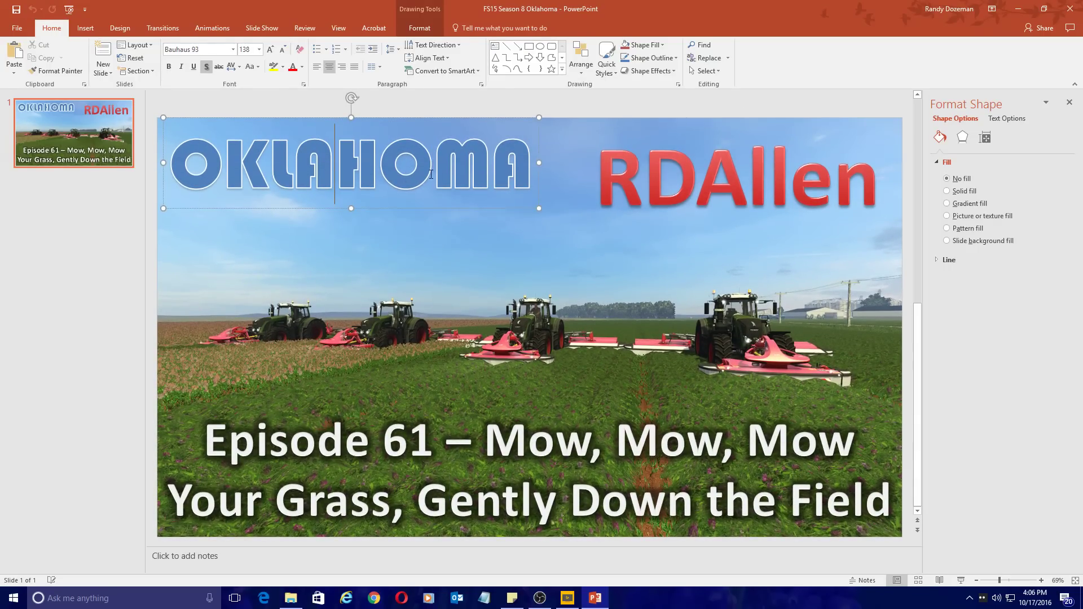
{"action": "left_click_drag", "start_coordinate": [168, 169], "coordinate": [902, 169]}
{"action": "left_click", "coordinate": [626, 167]}
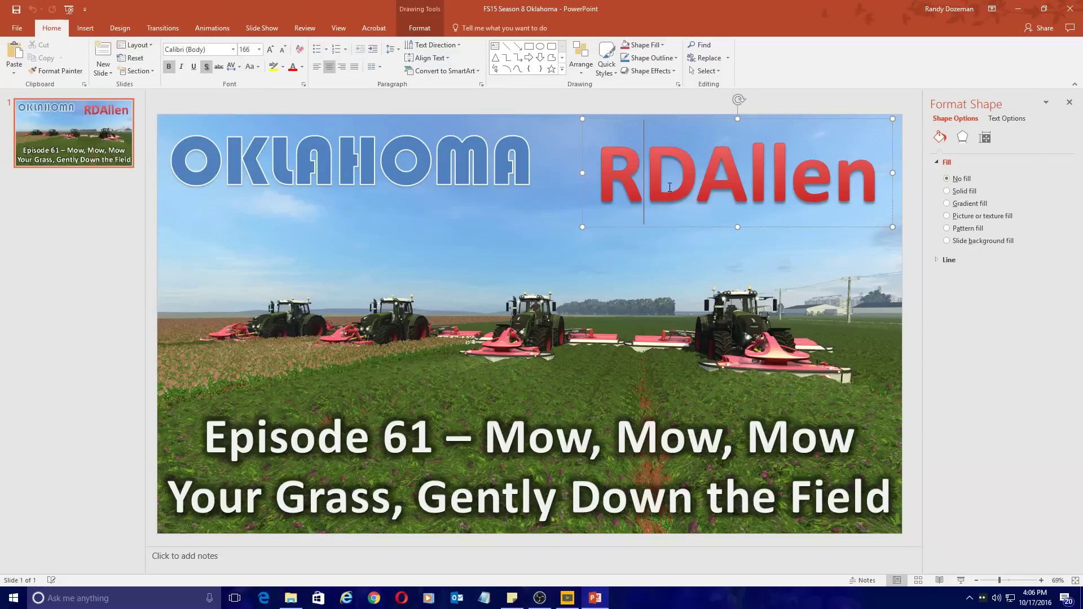
{"action": "left_click", "coordinate": [291, 172]}
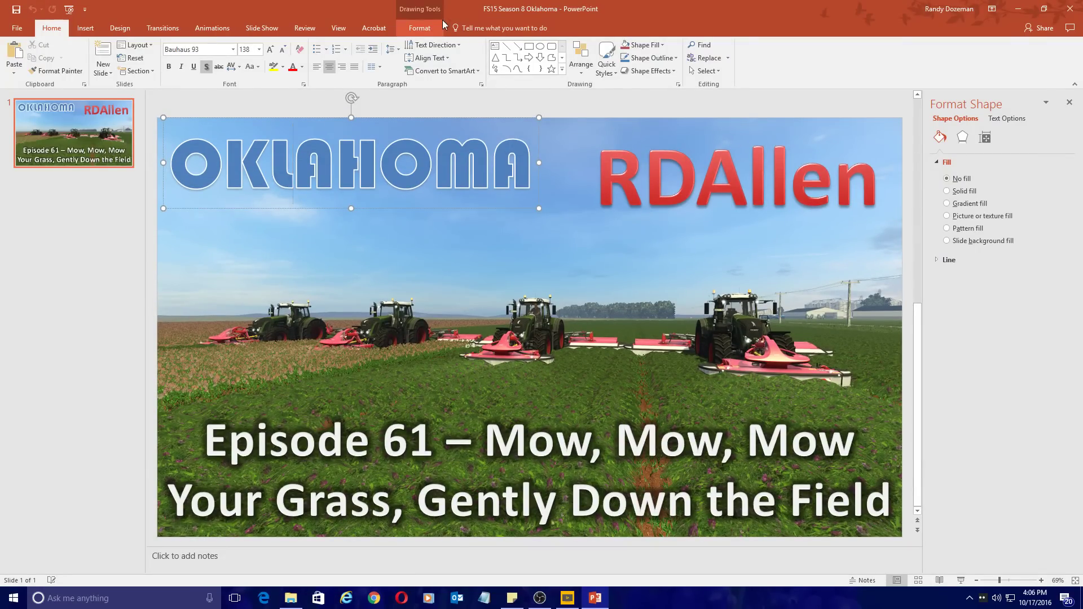
{"action": "left_click", "coordinate": [419, 28]}
{"action": "left_click", "coordinate": [550, 71]}
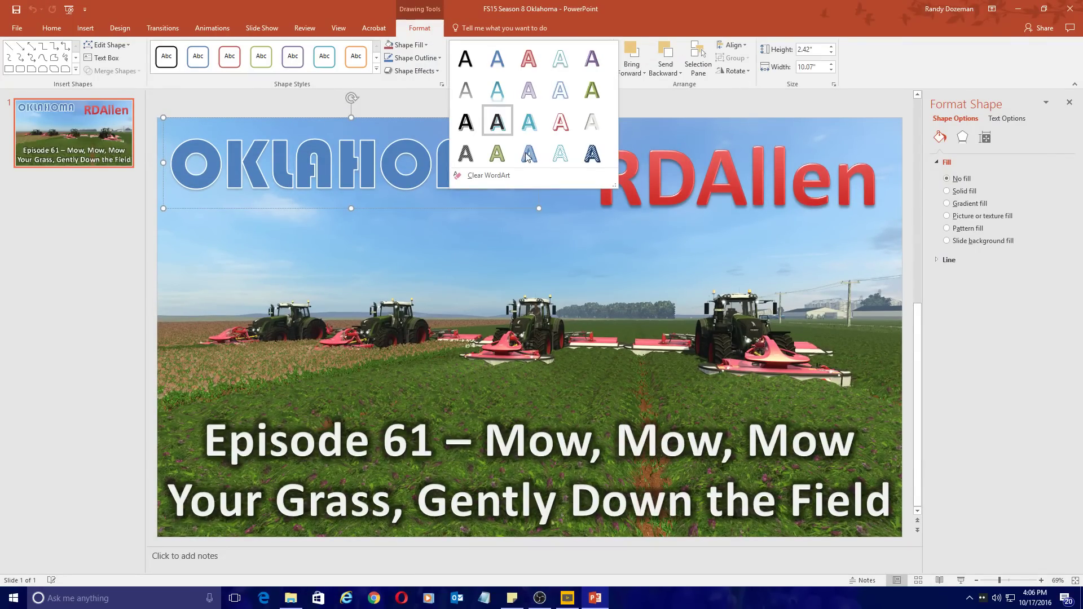
{"action": "left_click", "coordinate": [282, 187]}
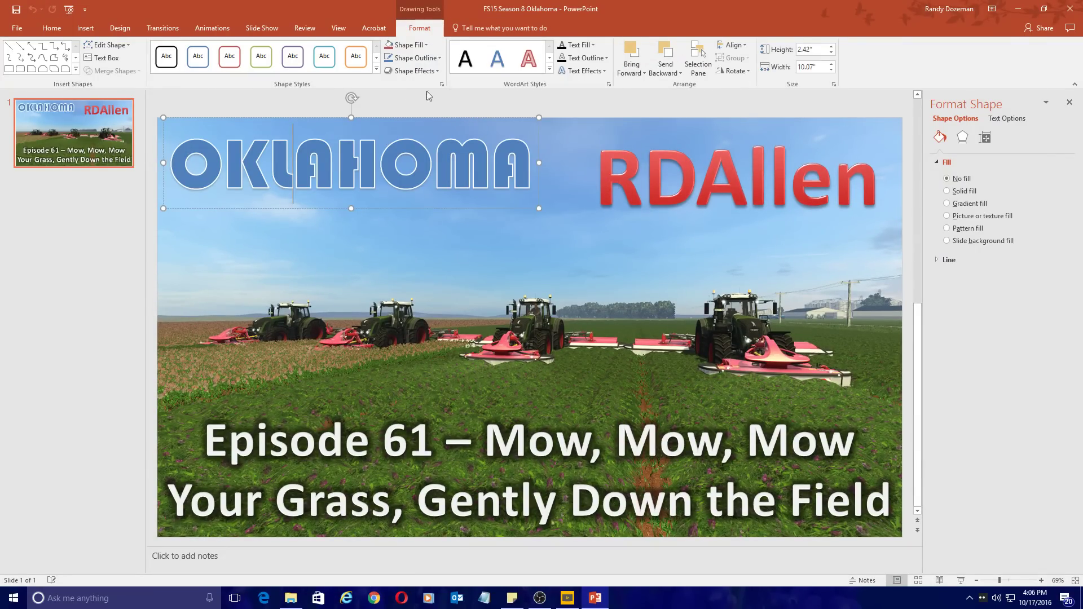
{"action": "left_click", "coordinate": [448, 260]}
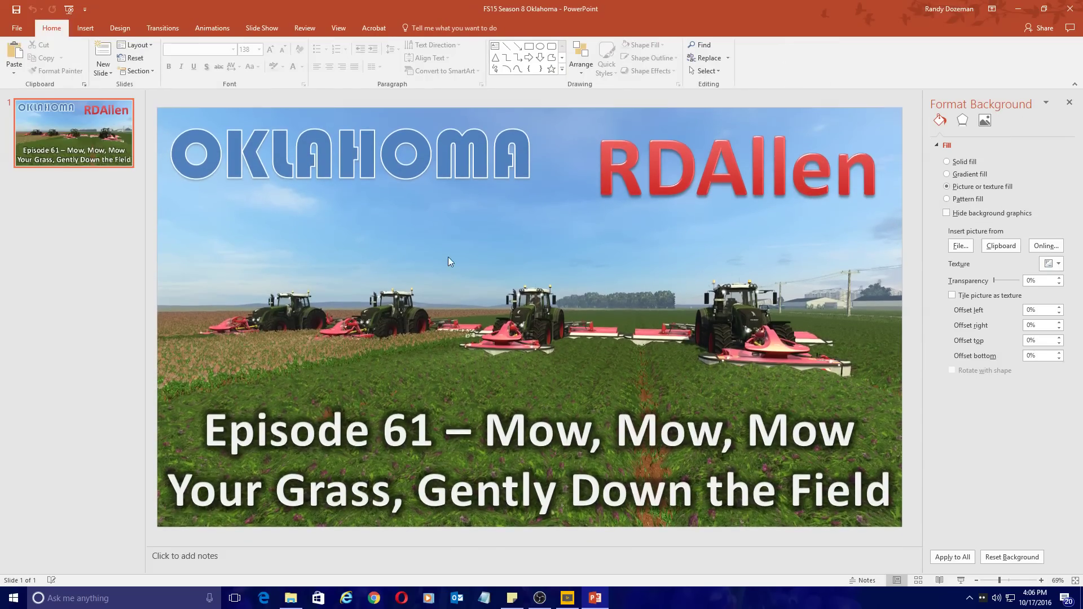
{"action": "left_click", "coordinate": [375, 462]}
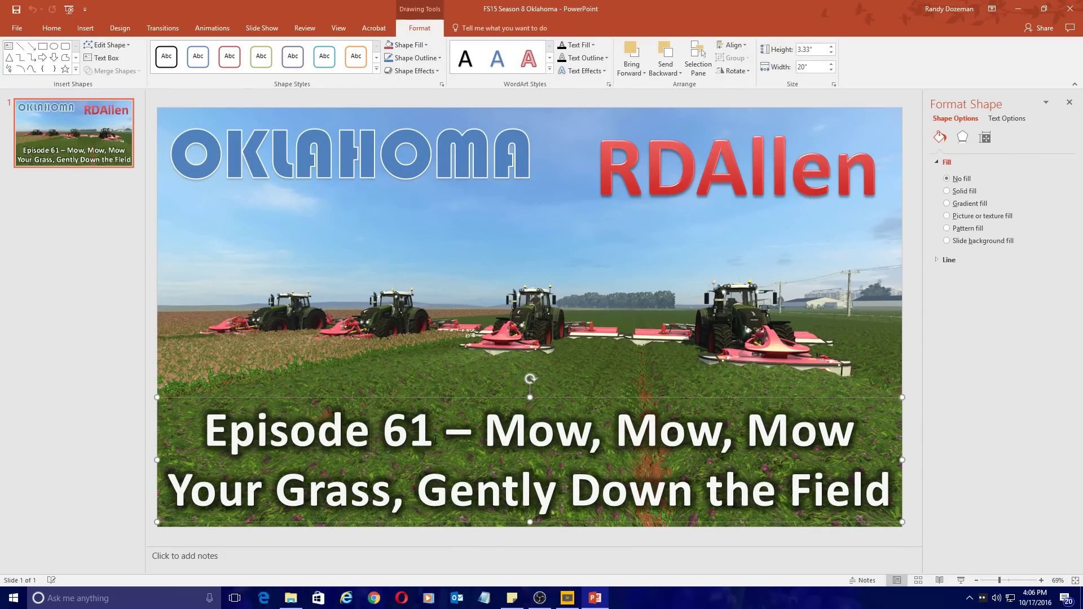
Step: Change the episode number from 61 to 62 and the subtitle to '12 Tractors, 6 Rakes, and 6 Balers'
{"action": "key", "text": "BackSpace"}
{"action": "type", "text": "2"}
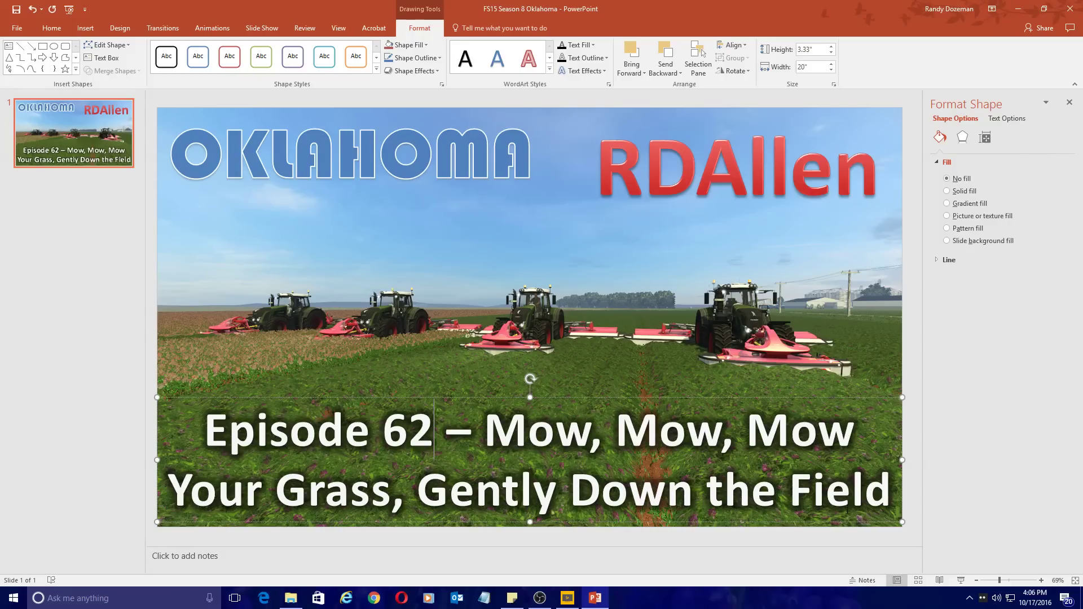
{"action": "left_click_drag", "start_coordinate": [884, 494], "coordinate": [535, 438]}
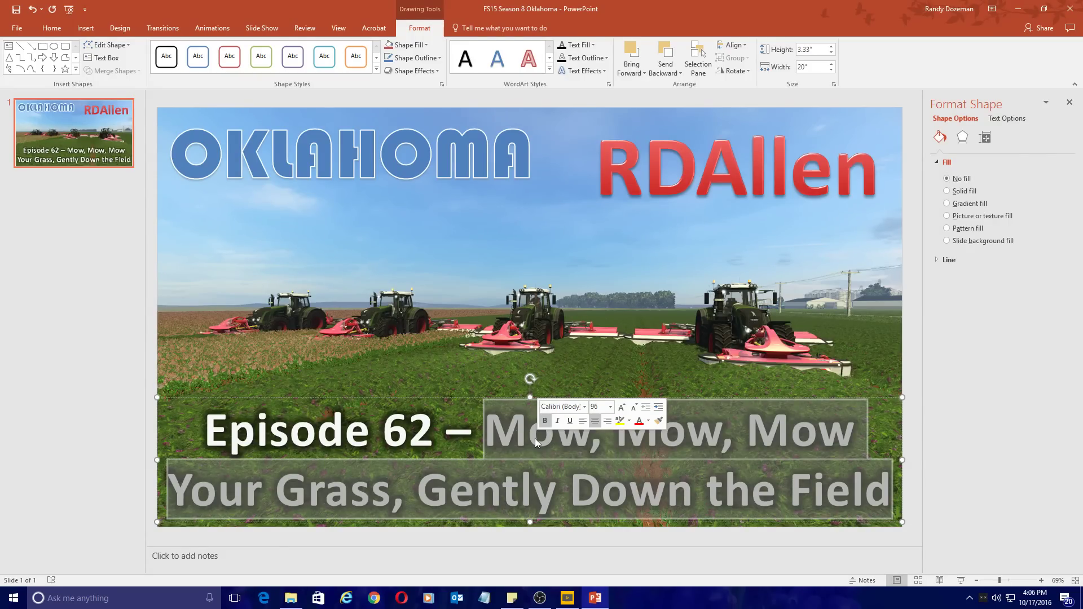
{"action": "type", "text": "12 T"}
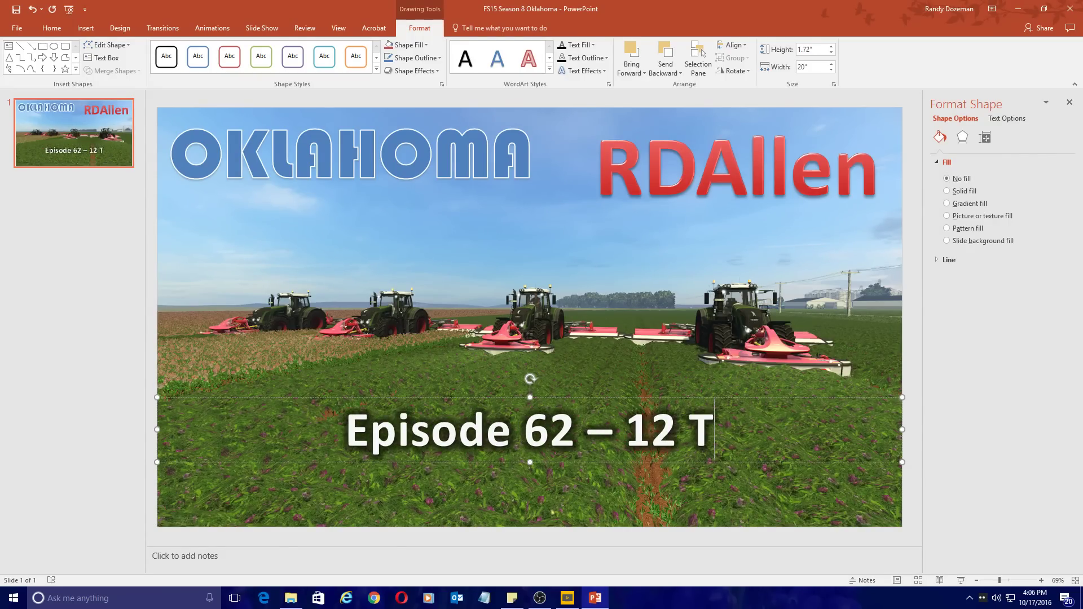
{"action": "type", "text": "ractors"}
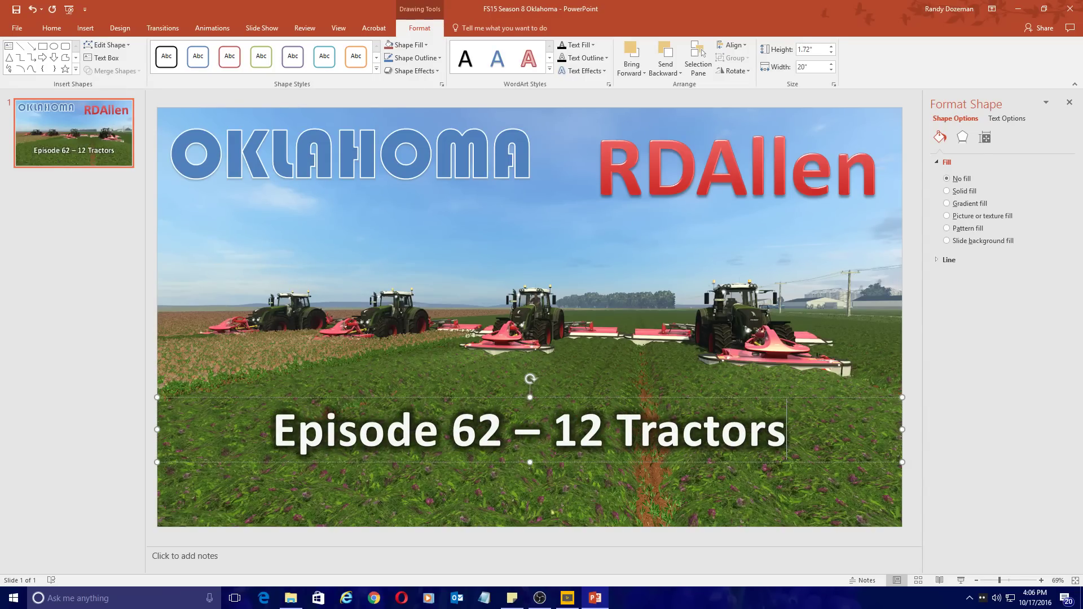
{"action": "type", "text": ", 6"}
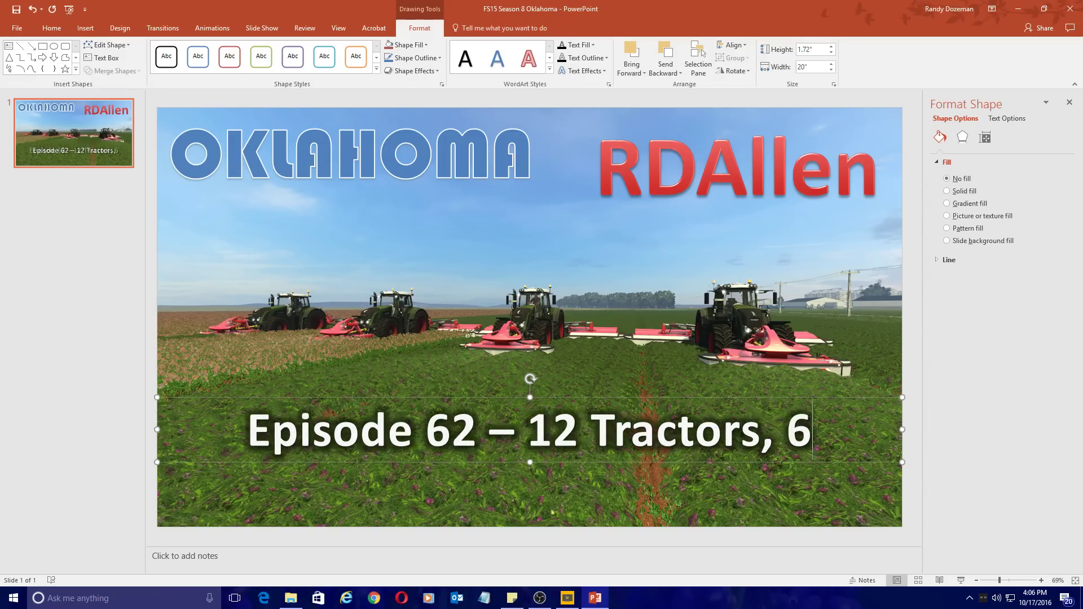
{"action": "type", "text": " Rakes, and "}
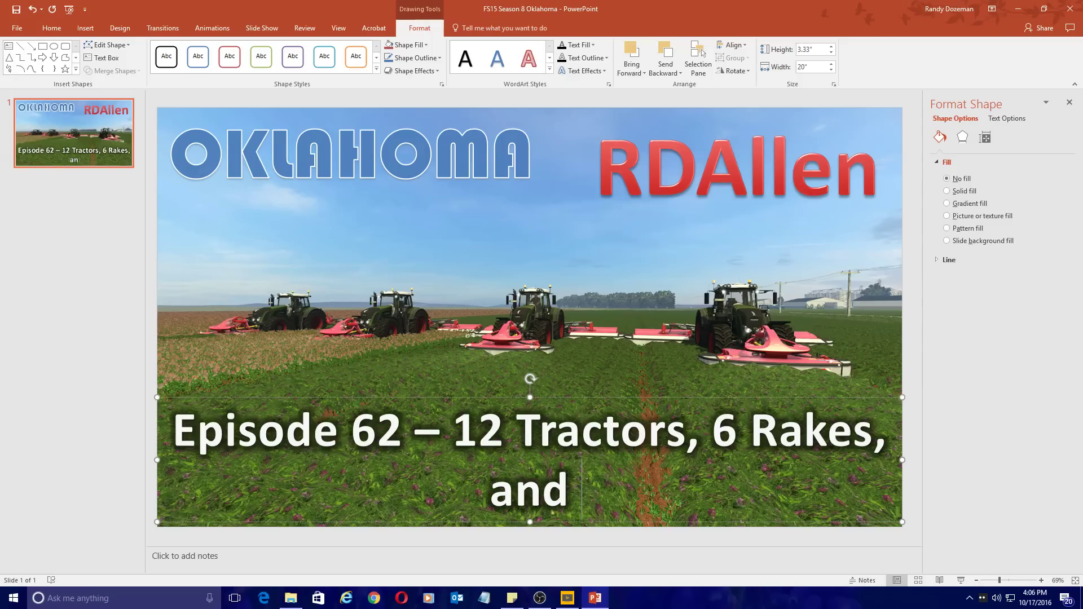
{"action": "type", "text": "6 bale"}
{"action": "key", "text": "BackSpace"}
{"action": "key", "text": "BackSpace"}
{"action": "key", "text": "BackSpace"}
{"action": "key", "text": "BackSpace"}
{"action": "type", "text": "Balers"}
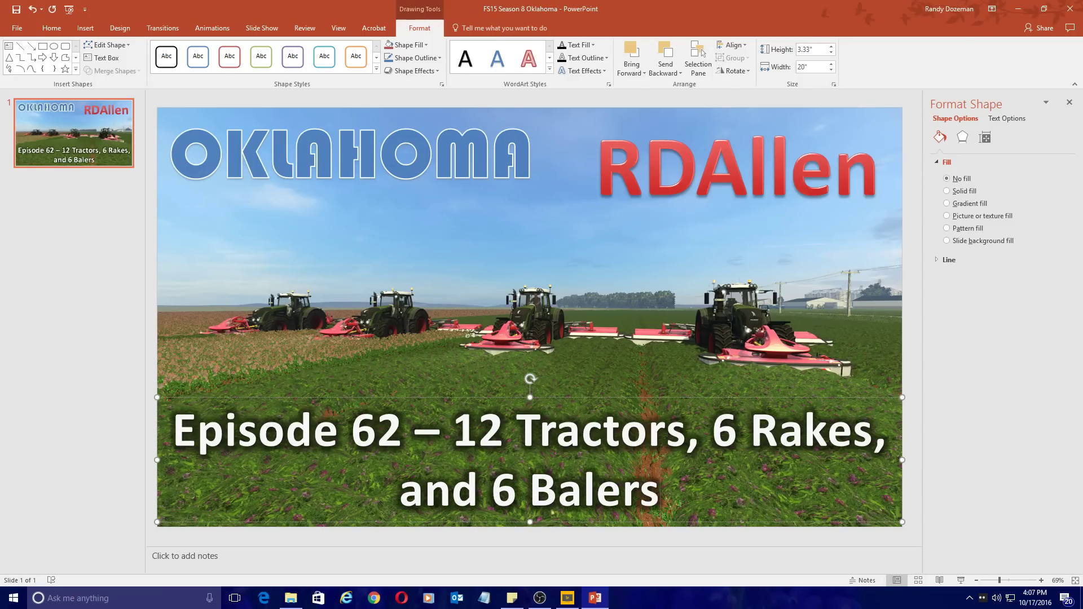
{"action": "left_click", "coordinate": [375, 259]}
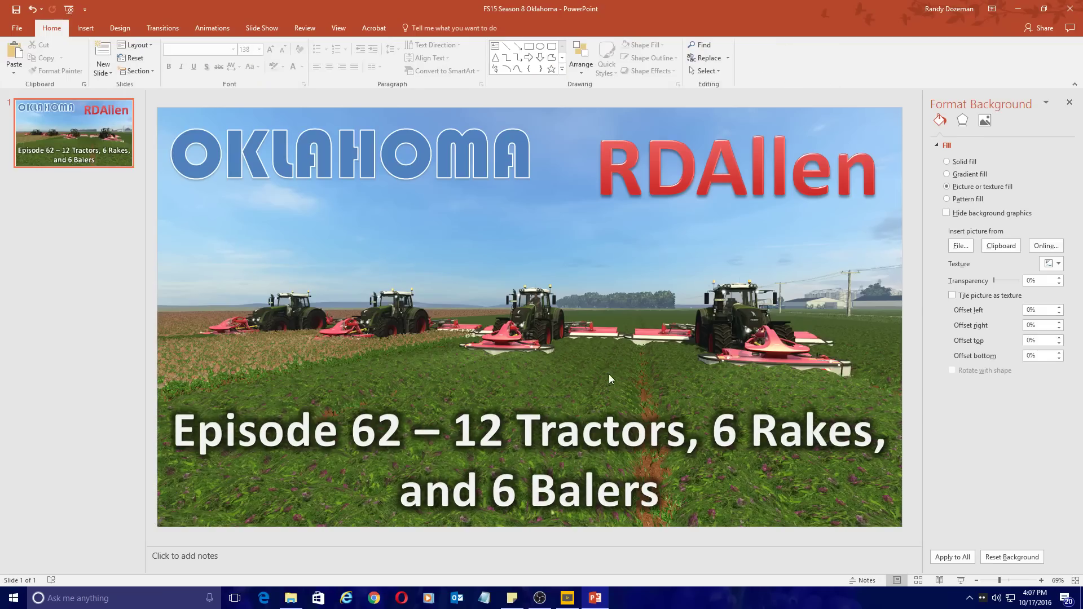
{"action": "right_click", "coordinate": [703, 258]}
{"action": "left_click", "coordinate": [896, 284]}
Step: Through Format Background, fill the slide background with the newest screenshot from the screenshots folder
{"action": "right_click", "coordinate": [788, 320]}
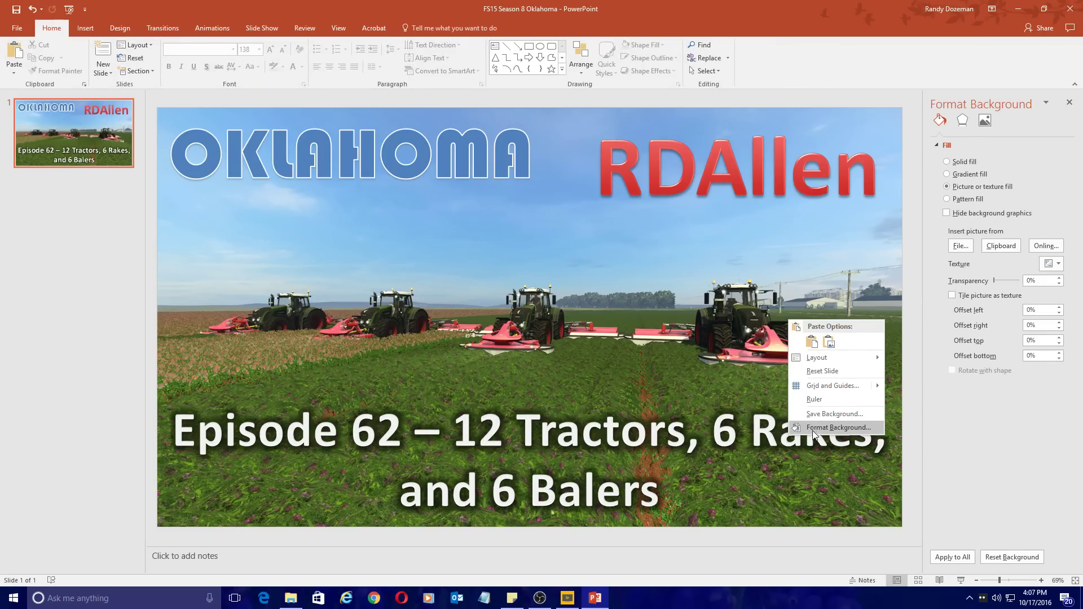
{"action": "left_click", "coordinate": [812, 431]}
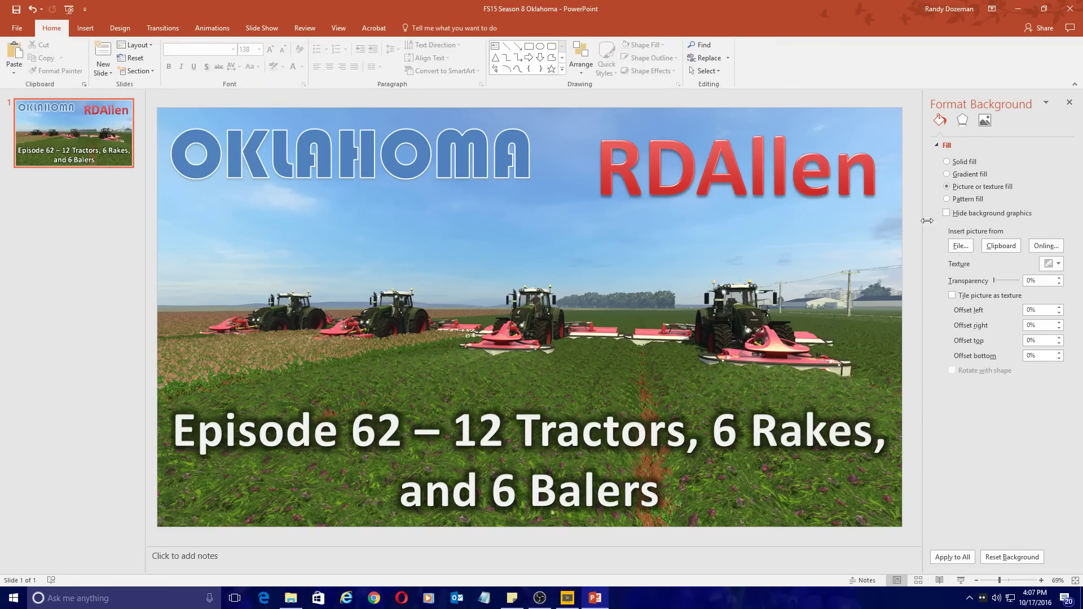
{"action": "left_click", "coordinate": [959, 247]}
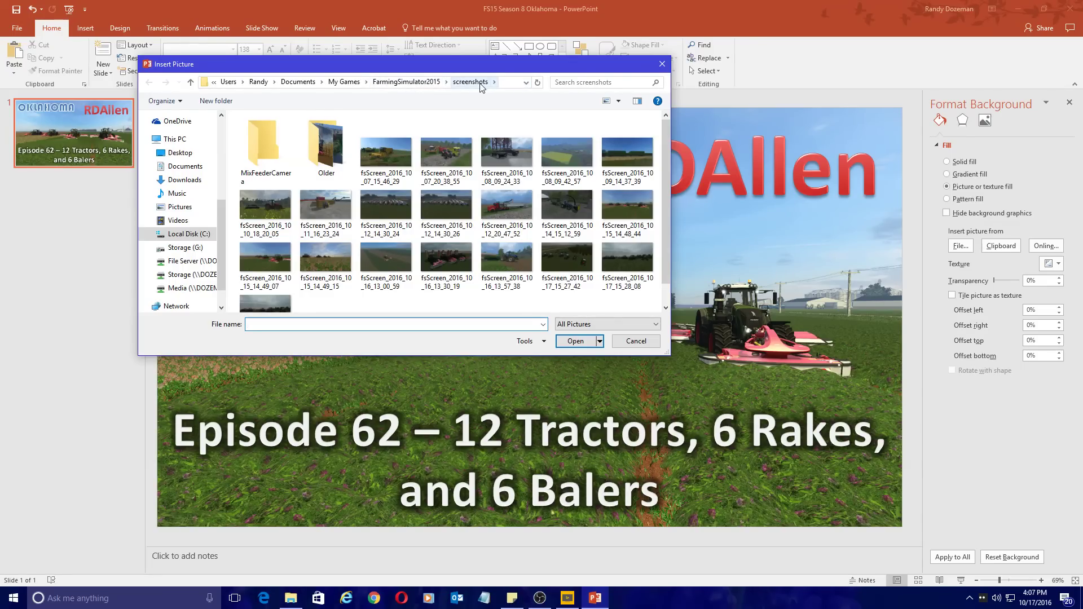
{"action": "scroll", "coordinate": [524, 185], "scroll_direction": "down", "scroll_amount": 1}
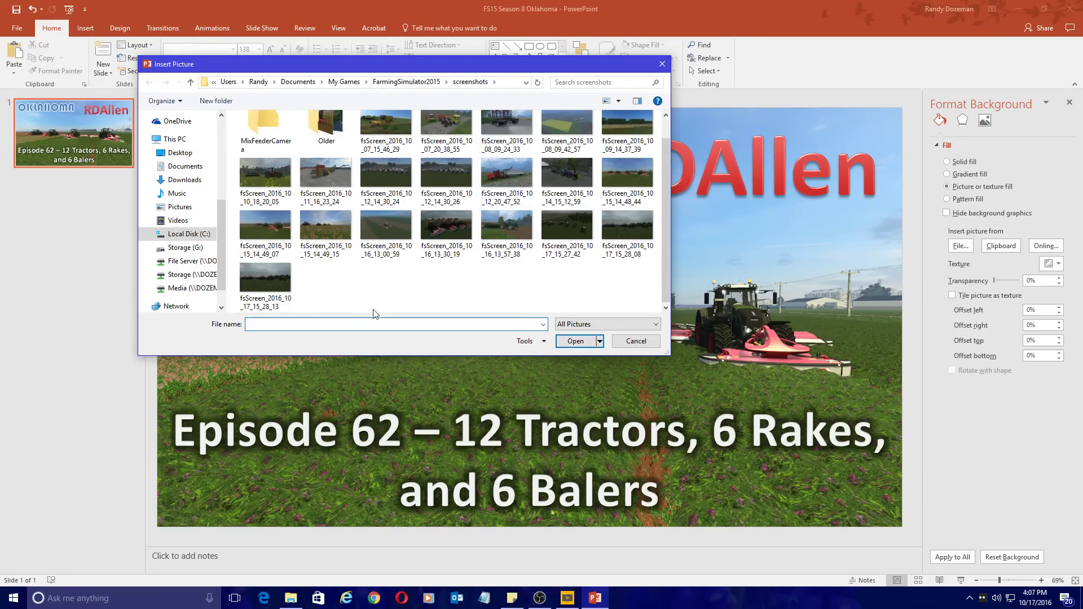
{"action": "left_click", "coordinate": [253, 274]}
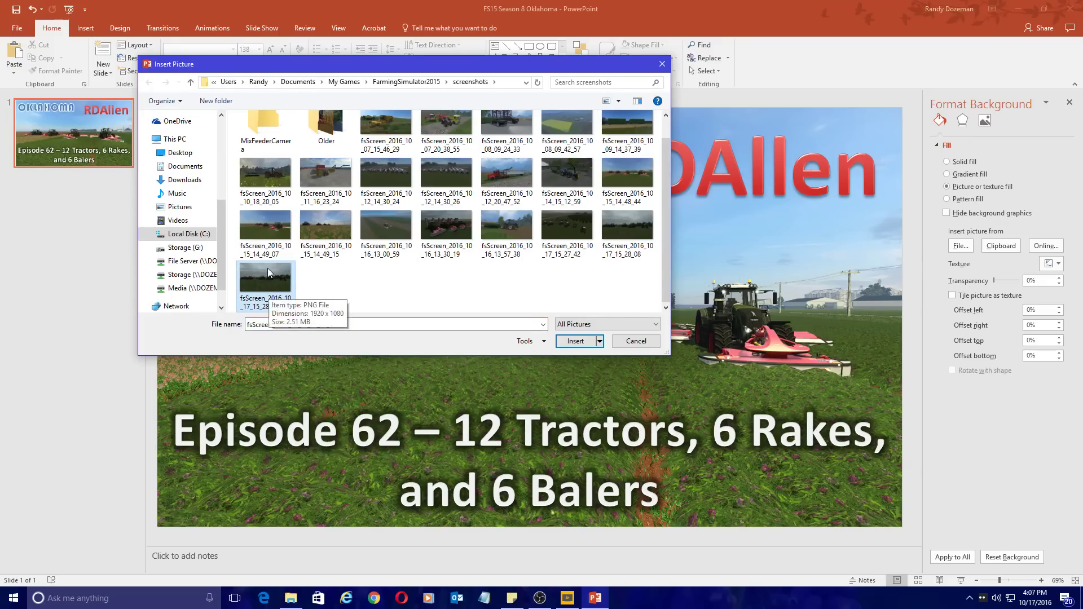
{"action": "scroll", "coordinate": [520, 186], "scroll_direction": "up", "scroll_amount": 1}
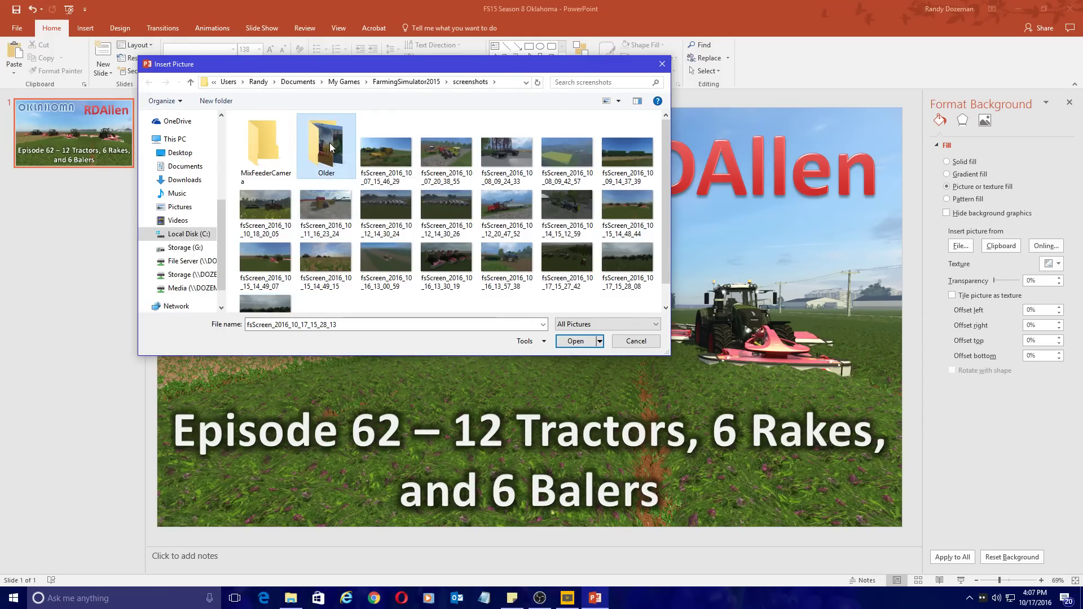
{"action": "double_click", "coordinate": [329, 143]}
{"action": "left_click_drag", "start_coordinate": [666, 127], "coordinate": [656, 308]}
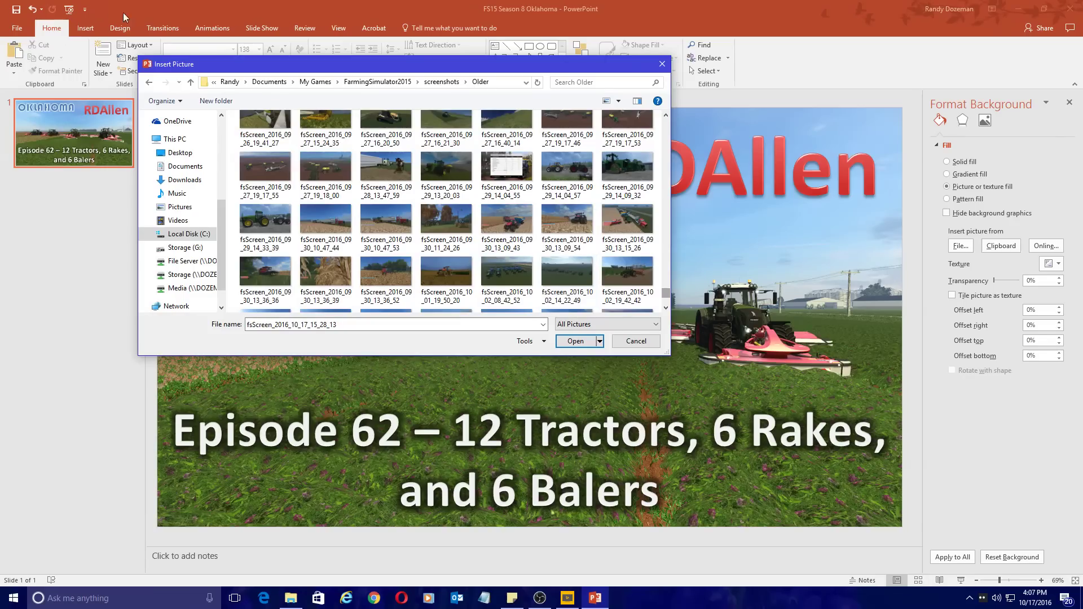
{"action": "key", "text": "alt+Left"}
{"action": "scroll", "coordinate": [259, 276], "scroll_direction": "down", "scroll_amount": 1}
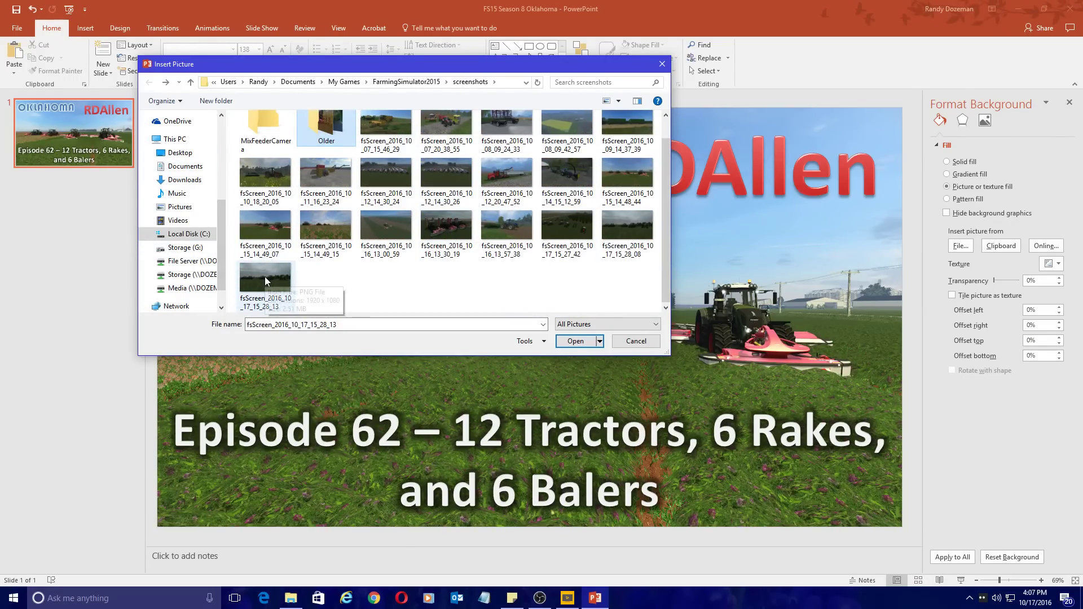
{"action": "double_click", "coordinate": [265, 277]}
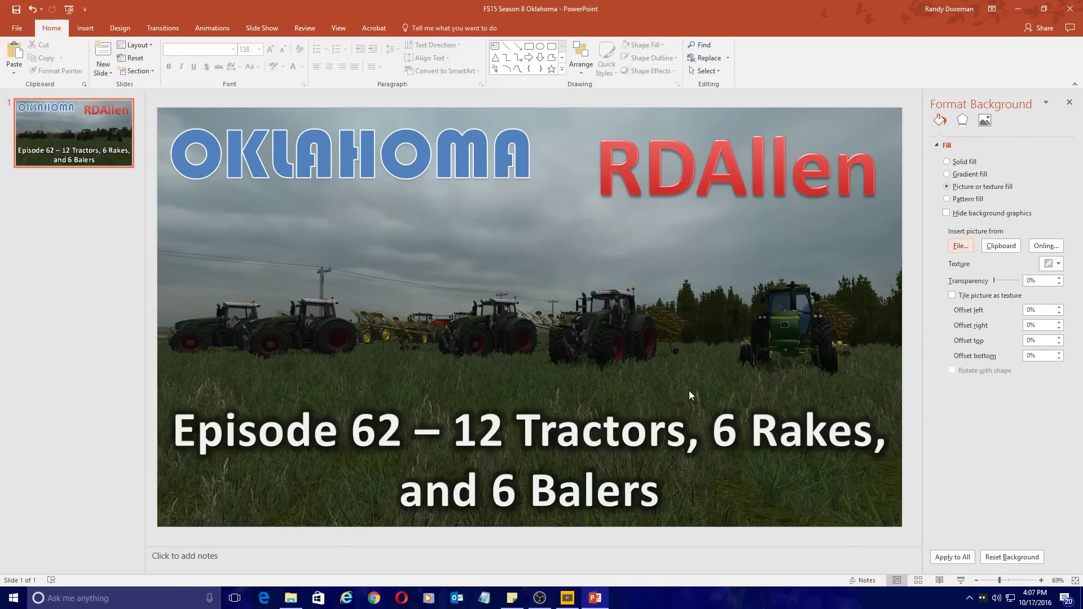
Step: Swap the background picture for the fsScreen_2016_10_17_15_27_42 tractors-and-rakes screenshot
{"action": "left_click", "coordinate": [953, 244]}
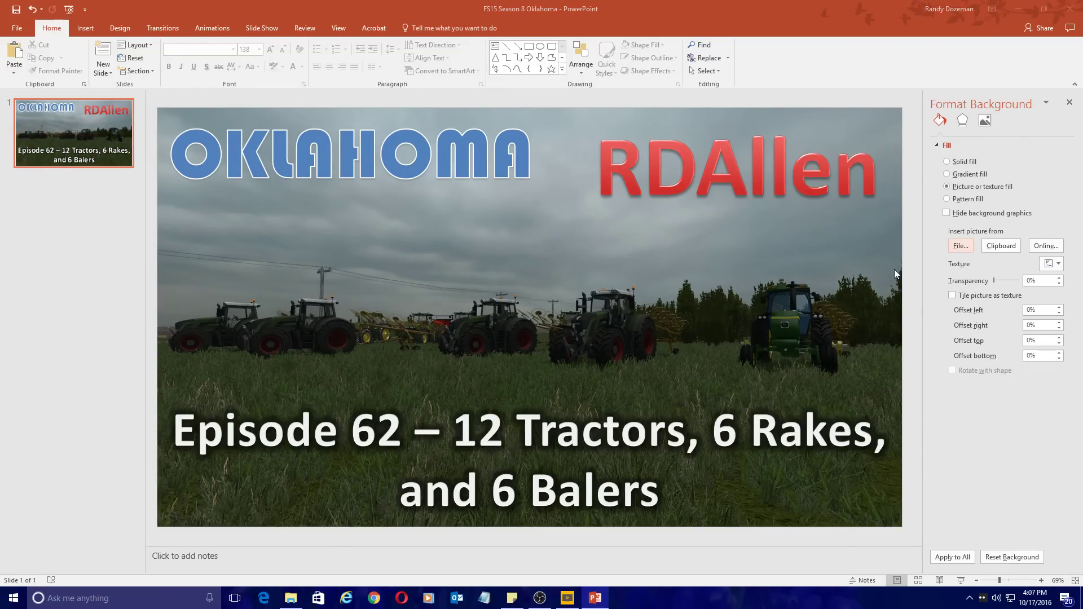
{"action": "scroll", "coordinate": [638, 224], "scroll_direction": "down", "scroll_amount": 1}
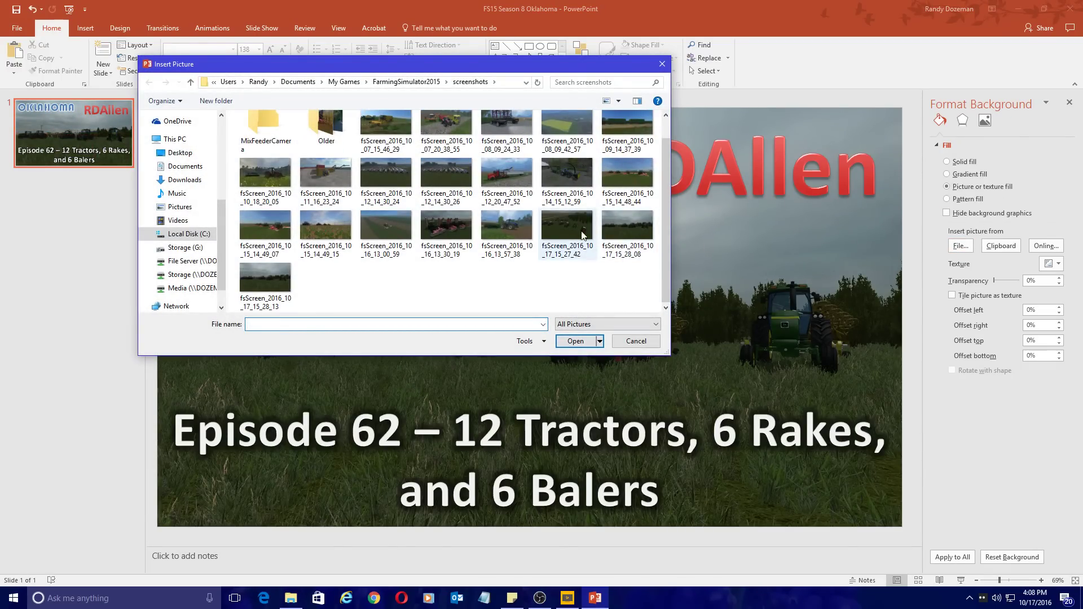
{"action": "double_click", "coordinate": [565, 221]}
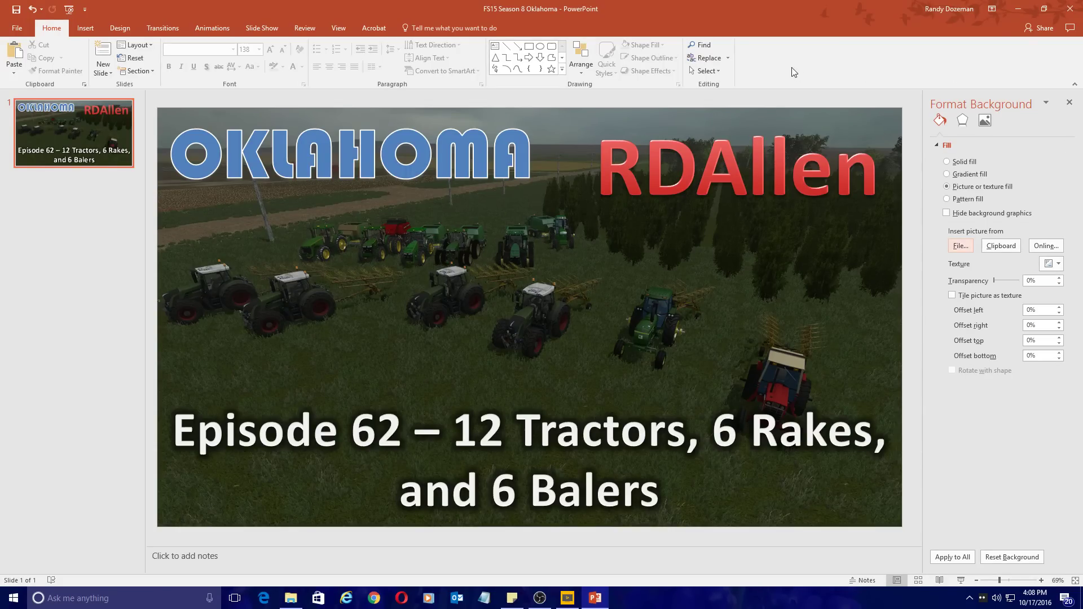
{"action": "left_click", "coordinate": [982, 119]}
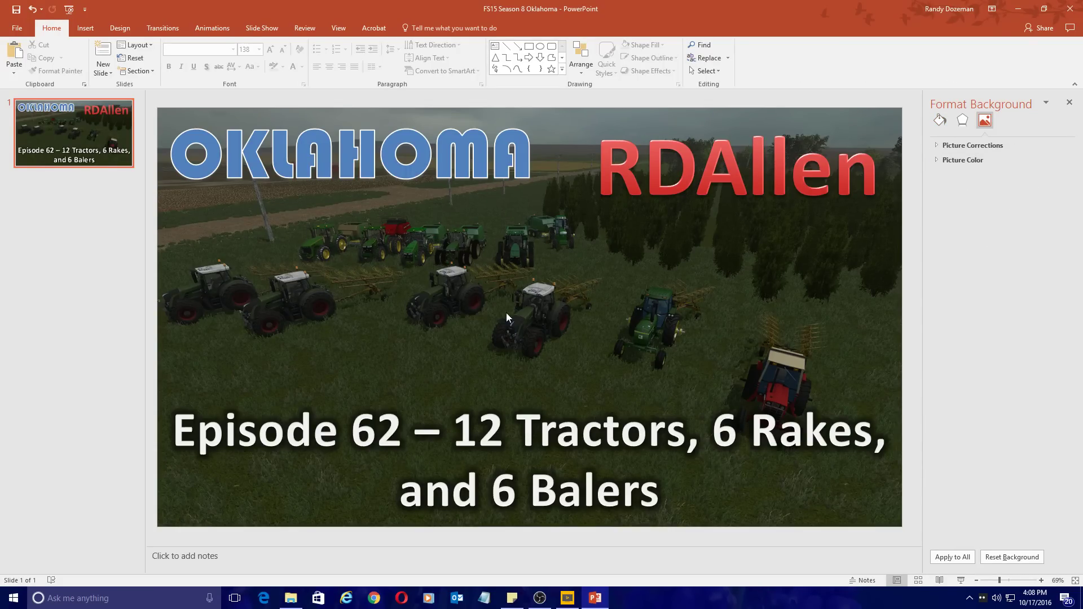
Step: Apply the Brightness +40% Contrast 0% correction to the background picture, after briefly trying +20%
{"action": "left_click", "coordinate": [945, 145]}
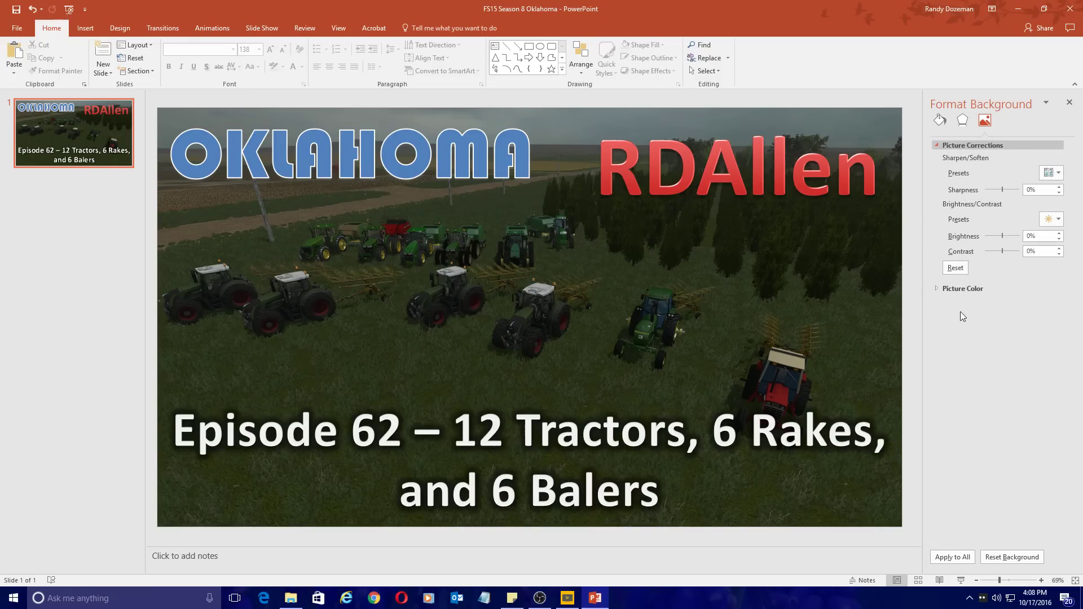
{"action": "left_click", "coordinate": [1052, 219]}
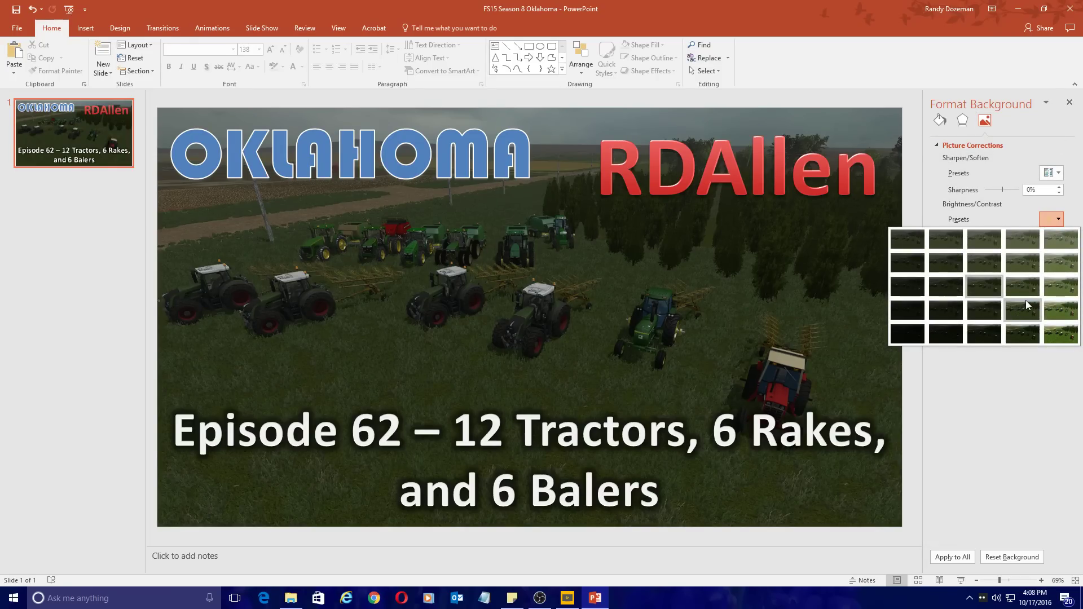
{"action": "left_click", "coordinate": [1066, 292]}
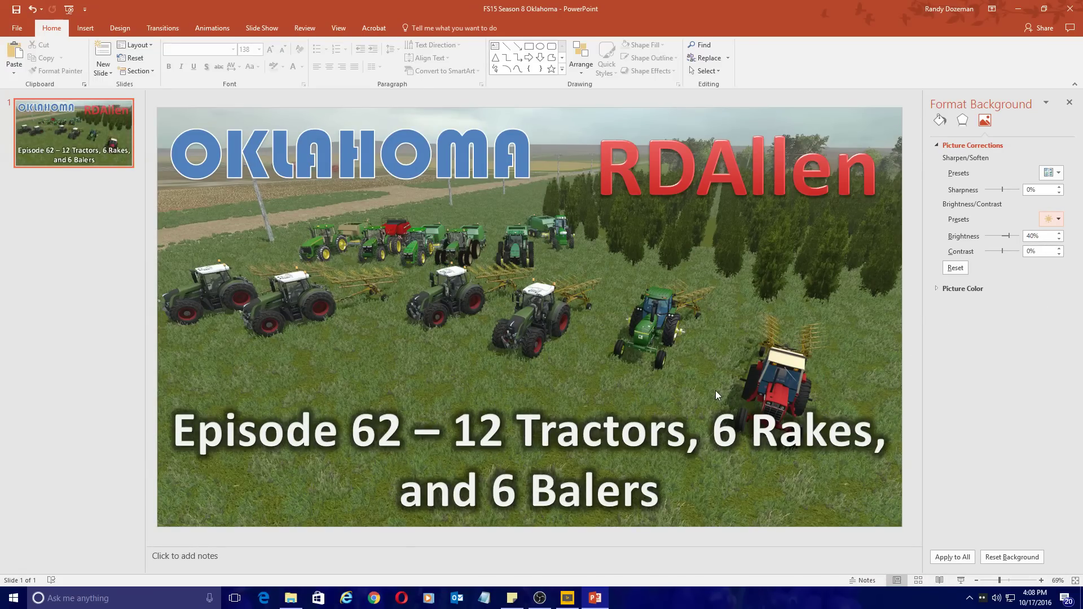
{"action": "left_click", "coordinate": [1043, 219]}
{"action": "left_click", "coordinate": [1025, 289]}
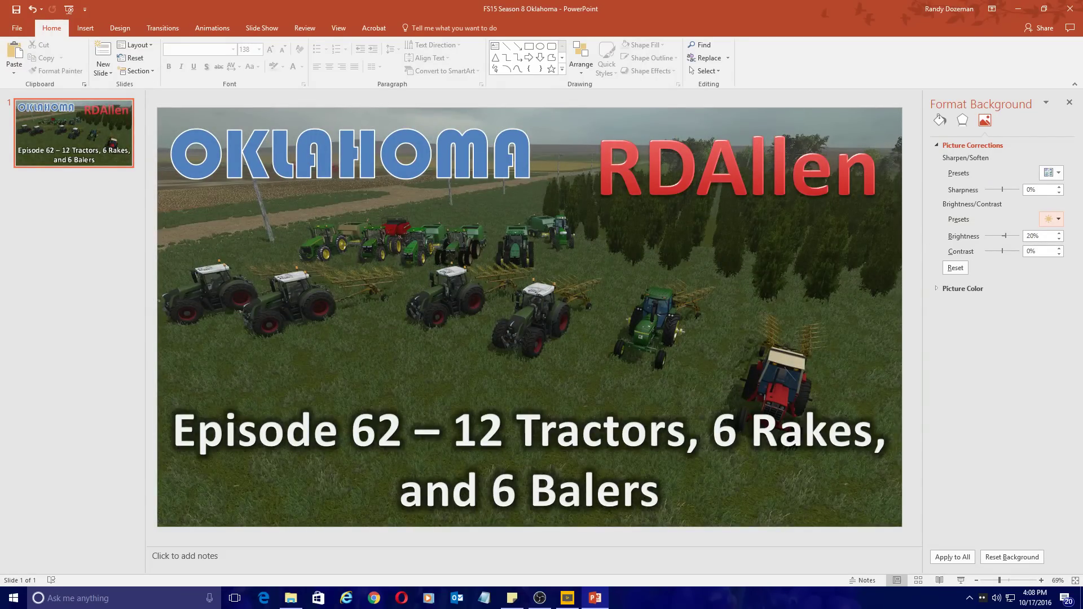
{"action": "left_click", "coordinate": [1050, 220]}
{"action": "left_click", "coordinate": [1057, 288]}
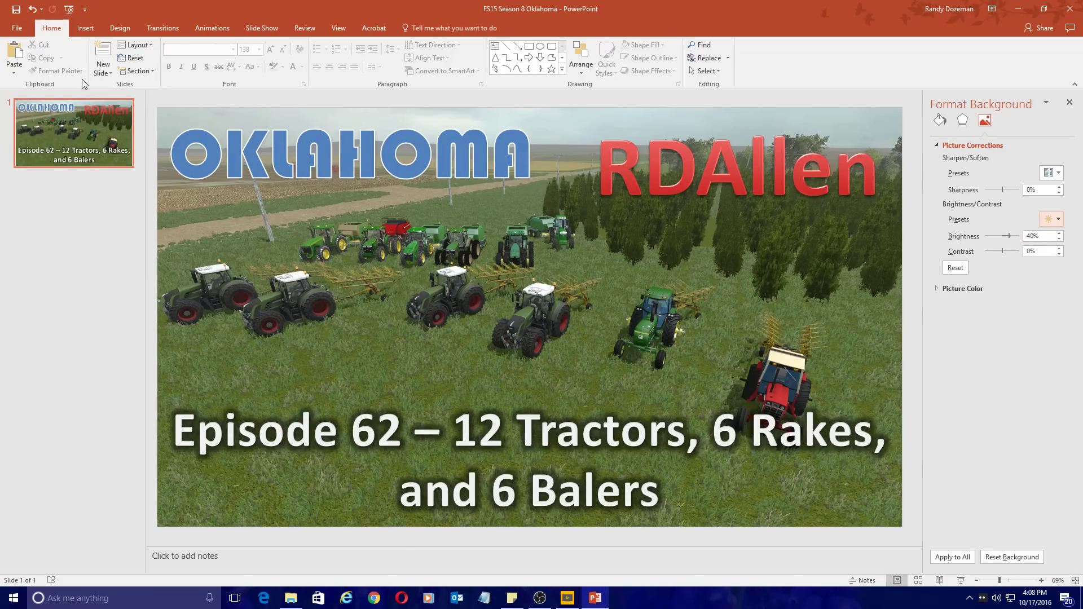
Step: Save just the current slide as a JPEG File Interchange Format image named '62'
{"action": "left_click", "coordinate": [17, 28]}
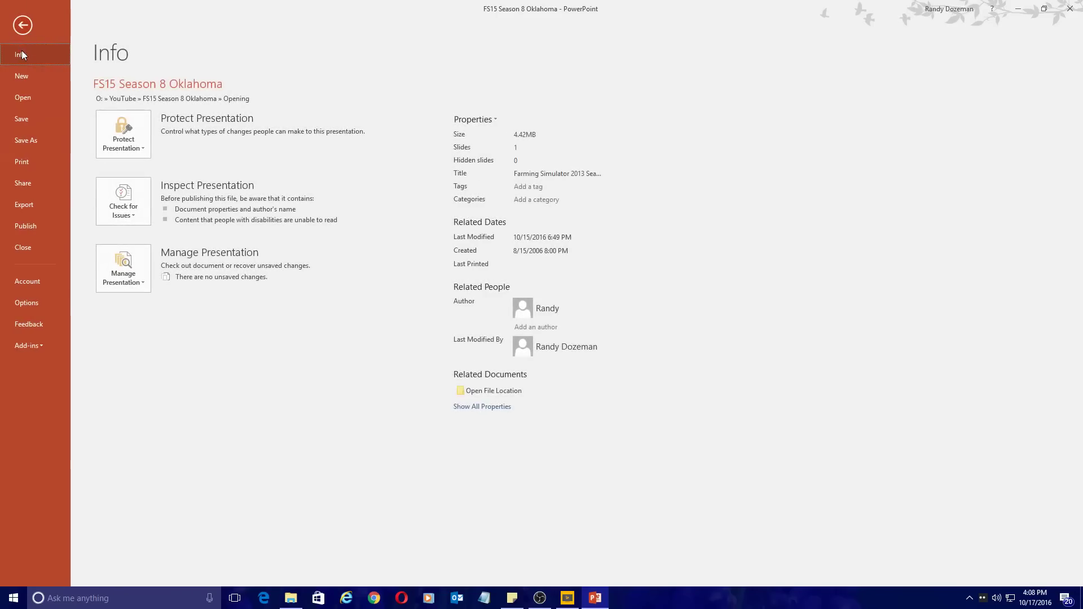
{"action": "left_click", "coordinate": [32, 140]}
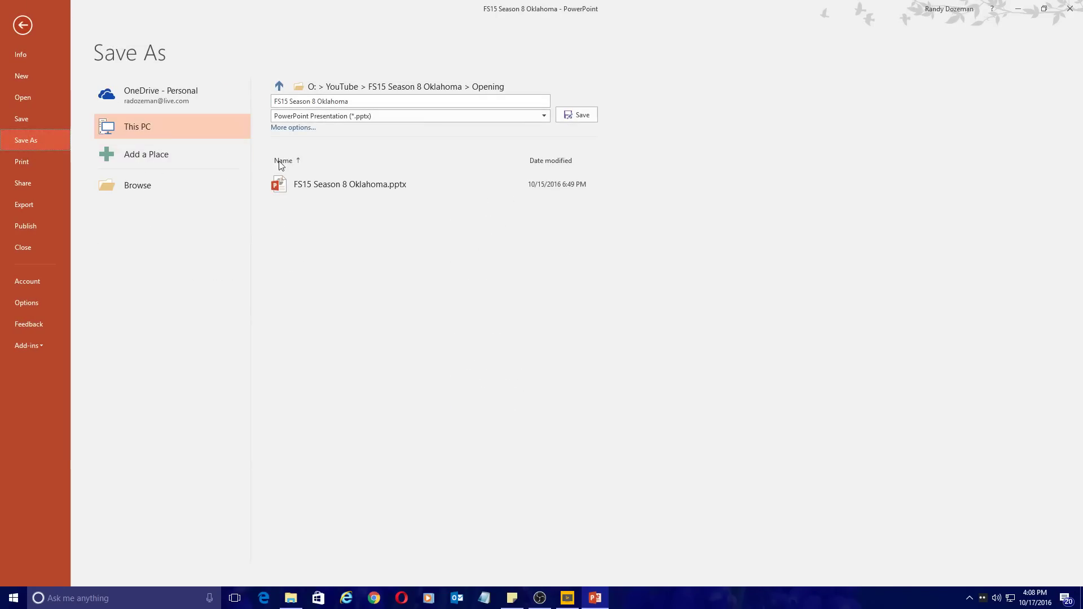
{"action": "left_click", "coordinate": [345, 121]}
{"action": "left_click", "coordinate": [308, 326]}
{"action": "left_click", "coordinate": [329, 103]}
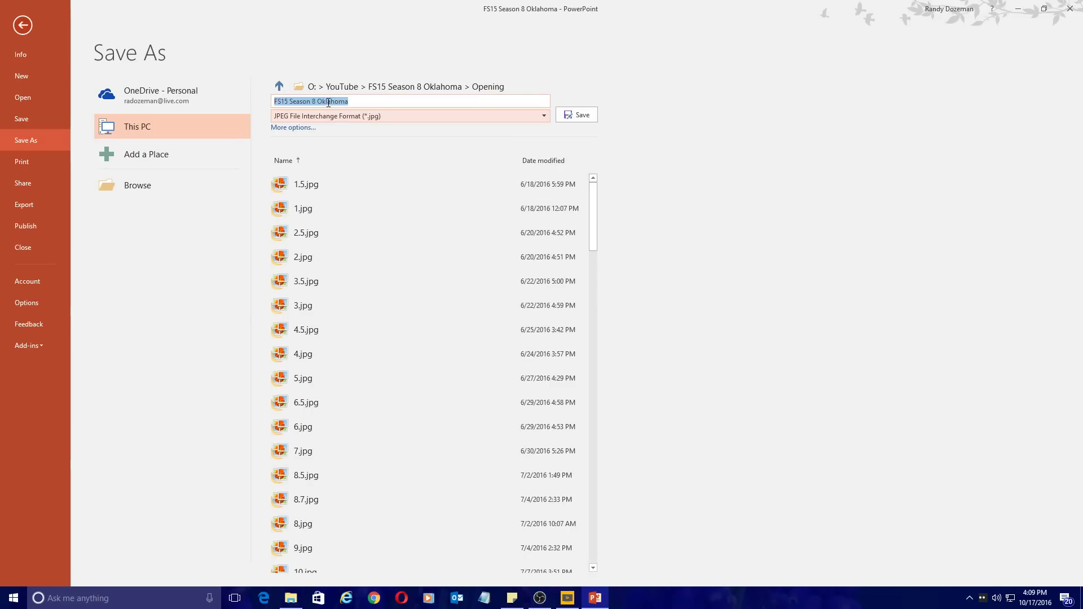
{"action": "type", "text": "62"}
{"action": "left_click", "coordinate": [586, 115]}
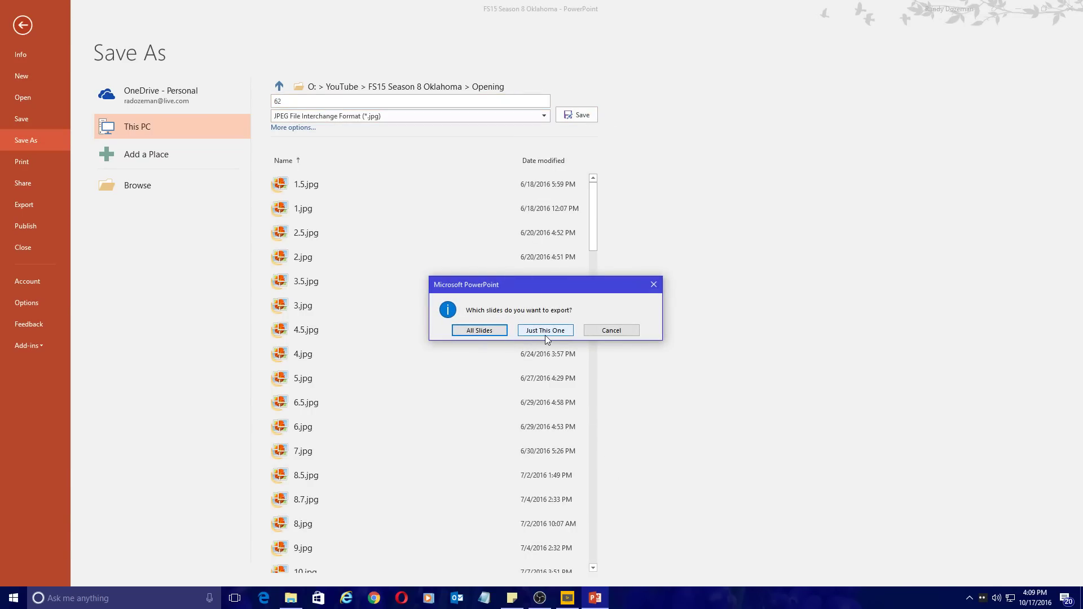
{"action": "left_click", "coordinate": [549, 332]}
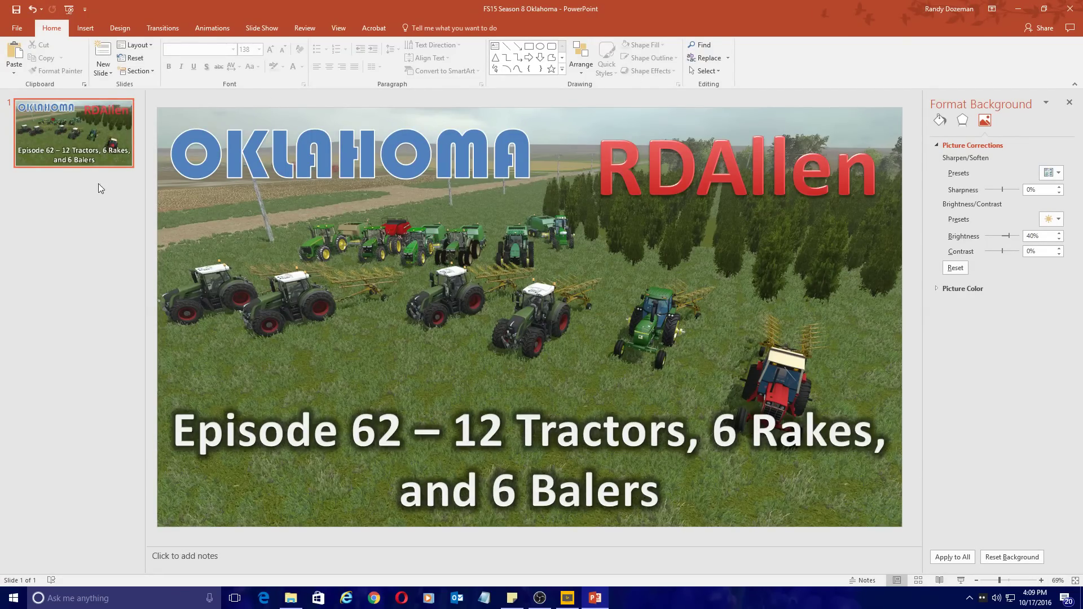
{"action": "left_click", "coordinate": [97, 137]}
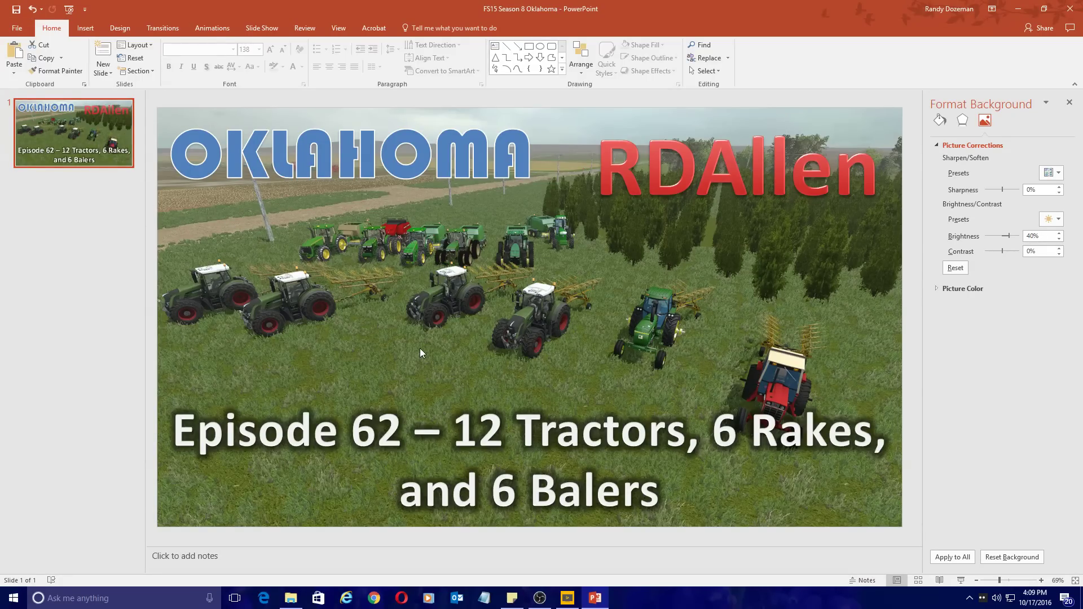
{"action": "left_click", "coordinate": [459, 451]}
{"action": "left_click", "coordinate": [248, 295]}
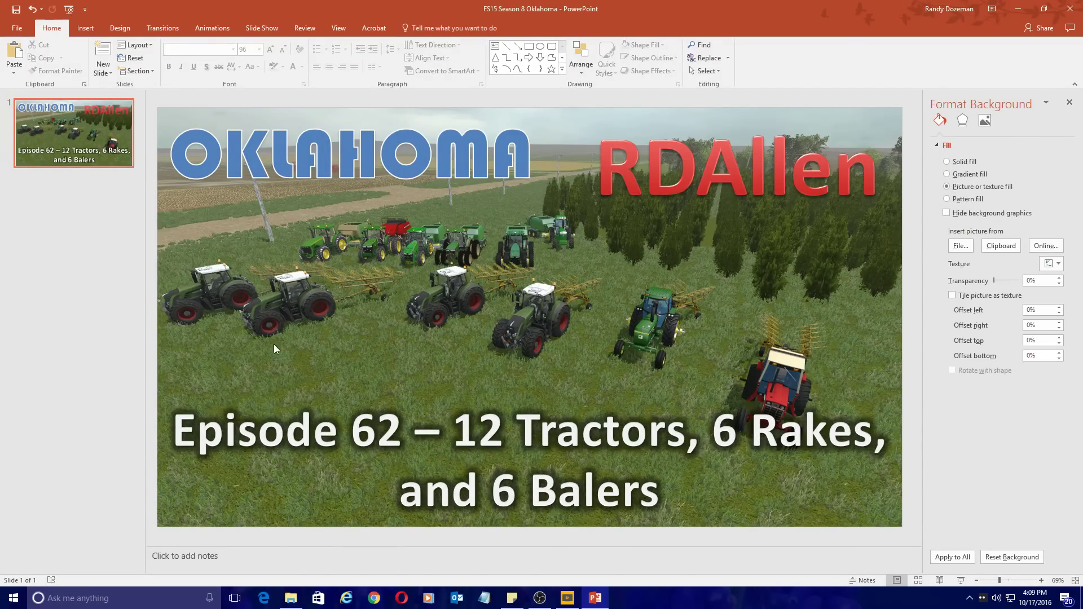
{"action": "left_click_drag", "start_coordinate": [316, 241], "coordinate": [598, 373]}
{"action": "type", "text": "Add Test"}
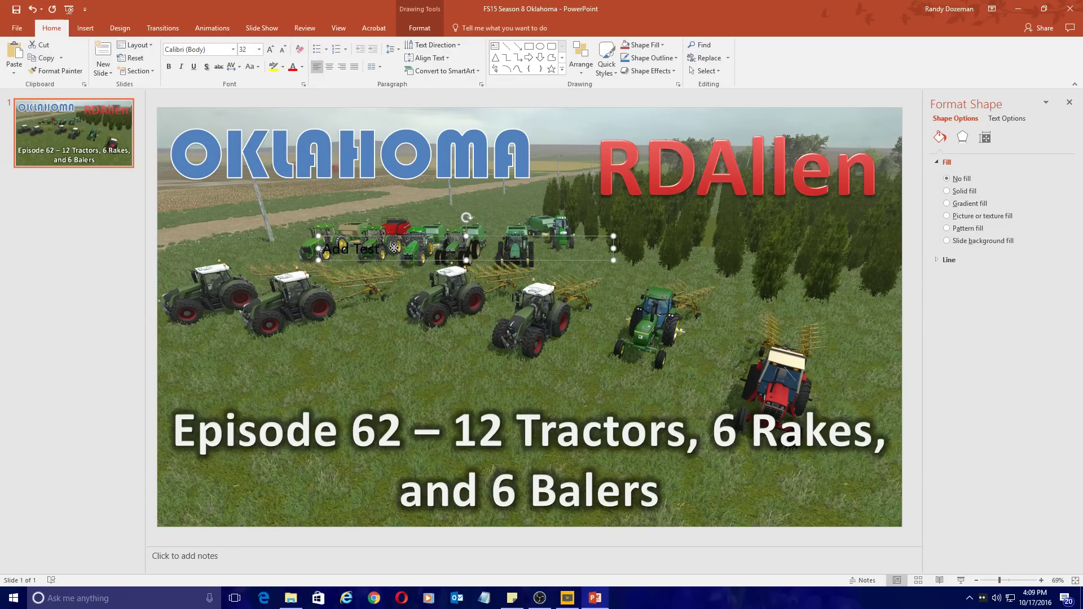
{"action": "left_click_drag", "start_coordinate": [394, 248], "coordinate": [377, 248]}
{"action": "key", "text": "ctrl+z"}
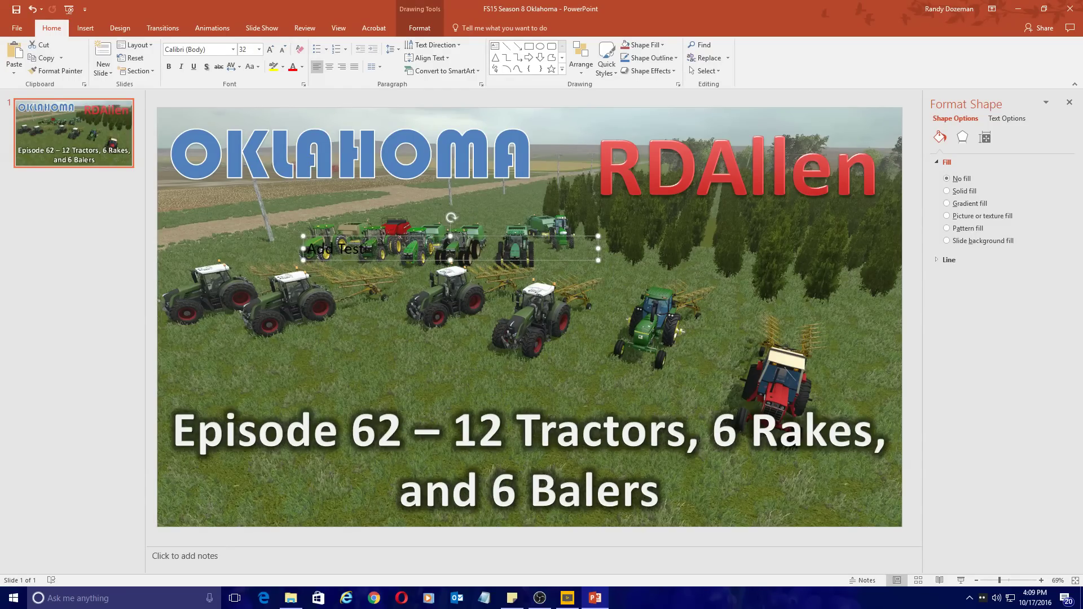
{"action": "left_click", "coordinate": [367, 259]}
{"action": "key", "text": "ctrl+z"}
{"action": "key", "text": "ctrl+z"}
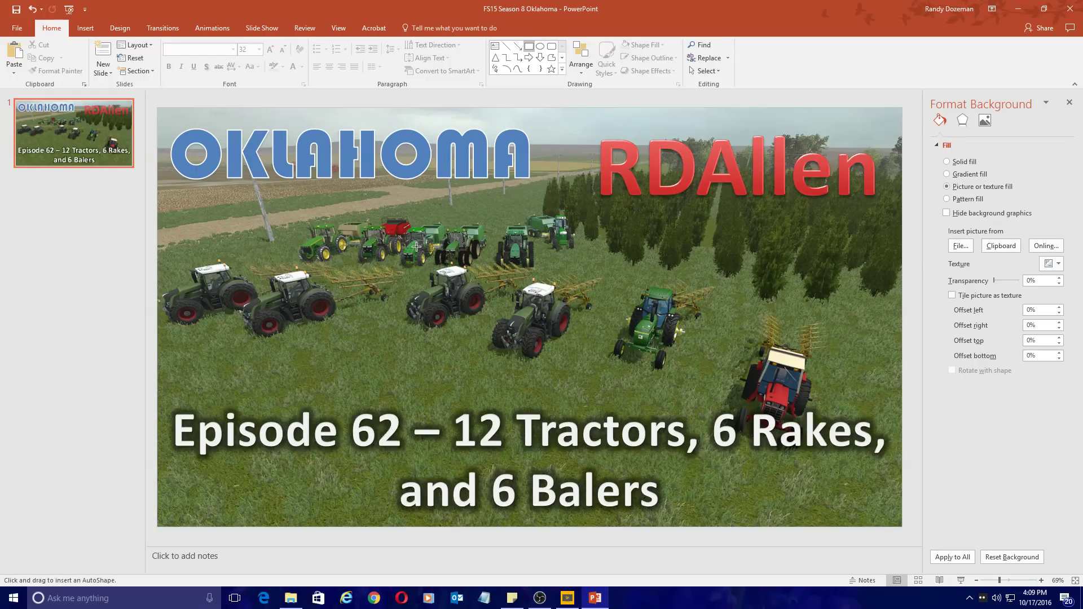
{"action": "key", "text": "Delete"}
{"action": "left_click", "coordinate": [497, 457]}
{"action": "left_click", "coordinate": [466, 361]}
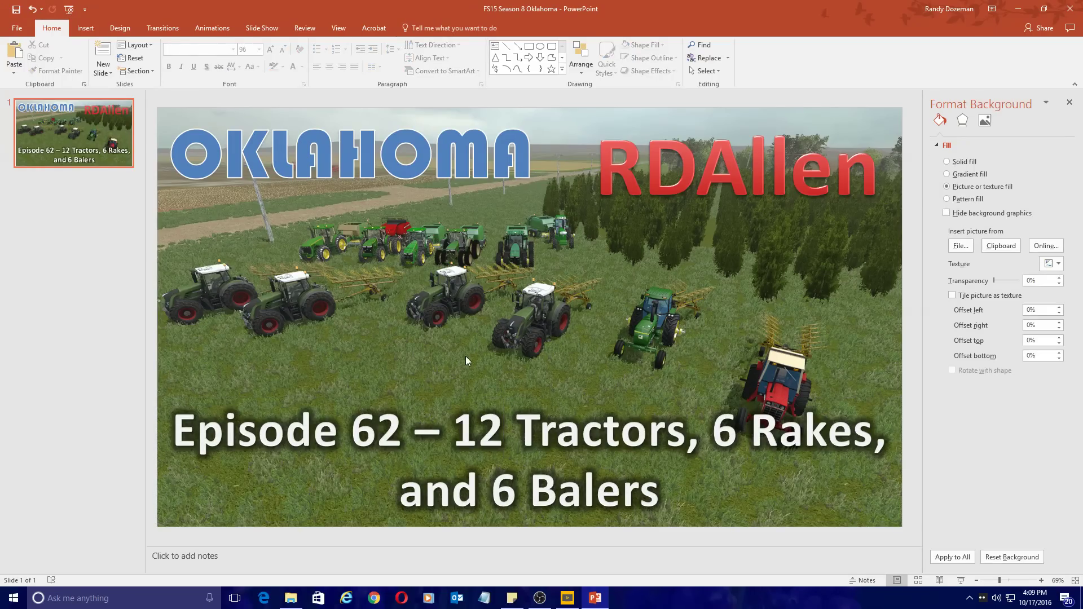